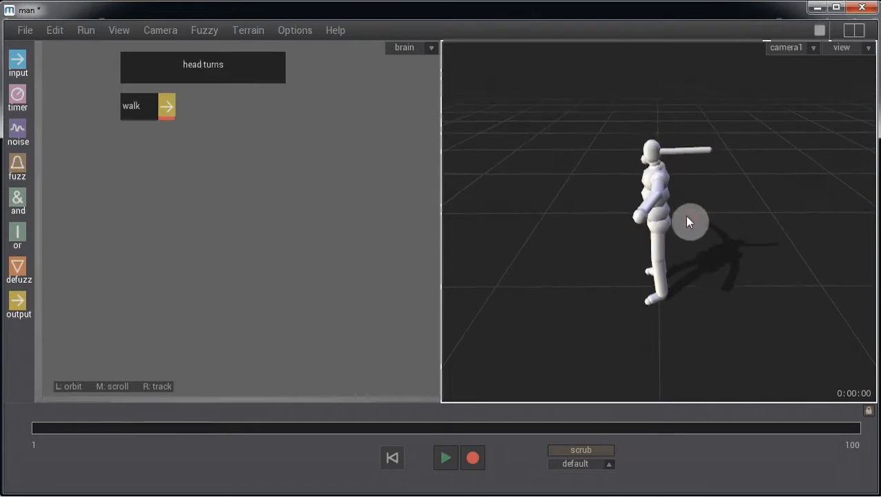
- Preview the walk, then add a brain output on the dynamics.active channel
{"action": "key", "text": "space"}
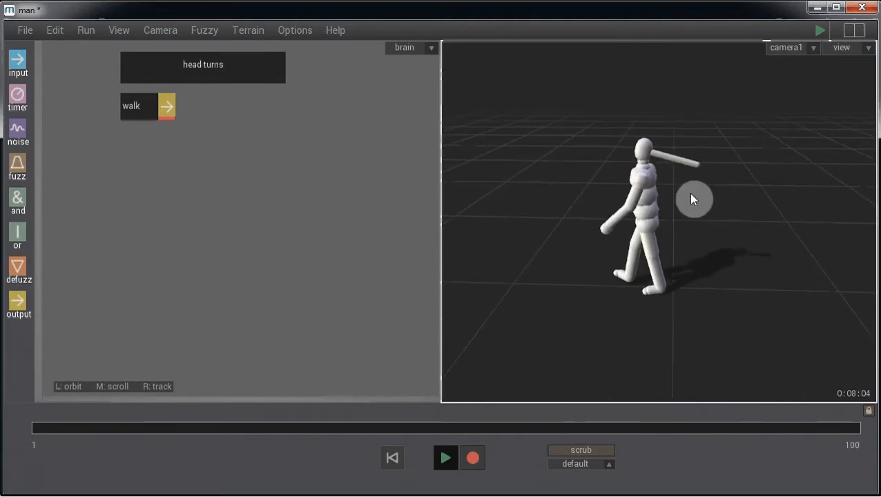
{"action": "key", "text": "Escape"}
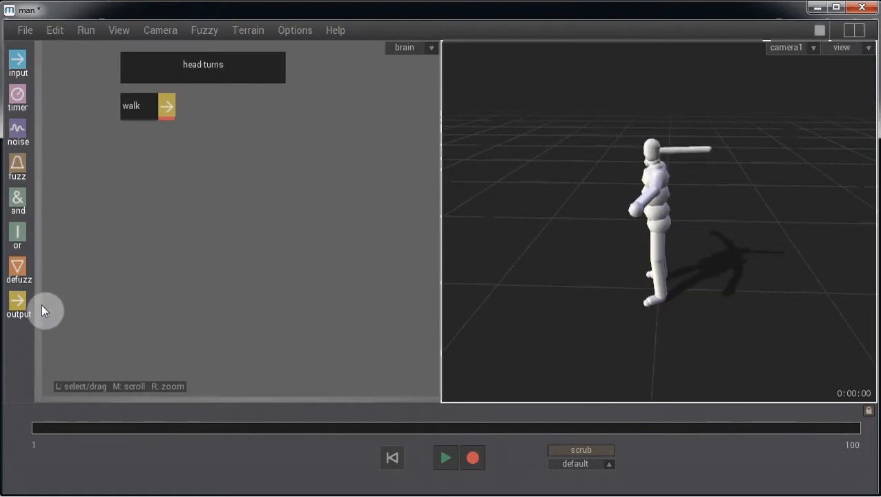
{"action": "left_click_drag", "start_coordinate": [42, 306], "coordinate": [329, 338]}
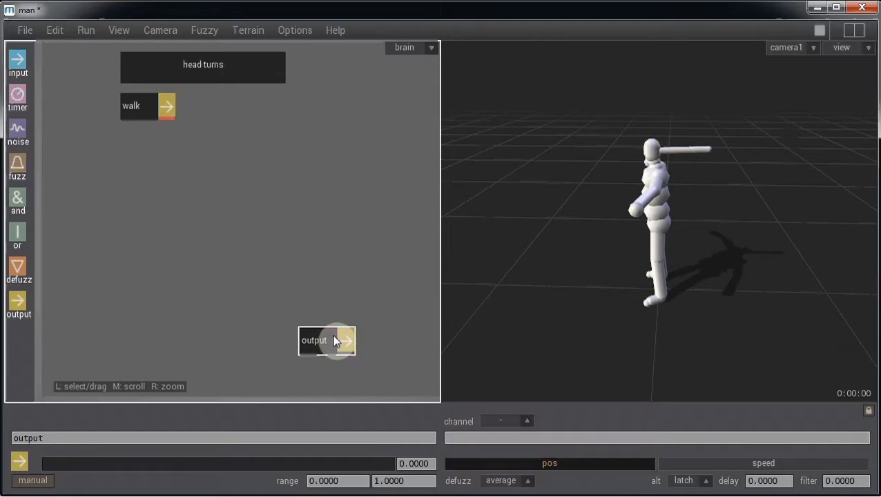
{"action": "left_click", "coordinate": [478, 439]}
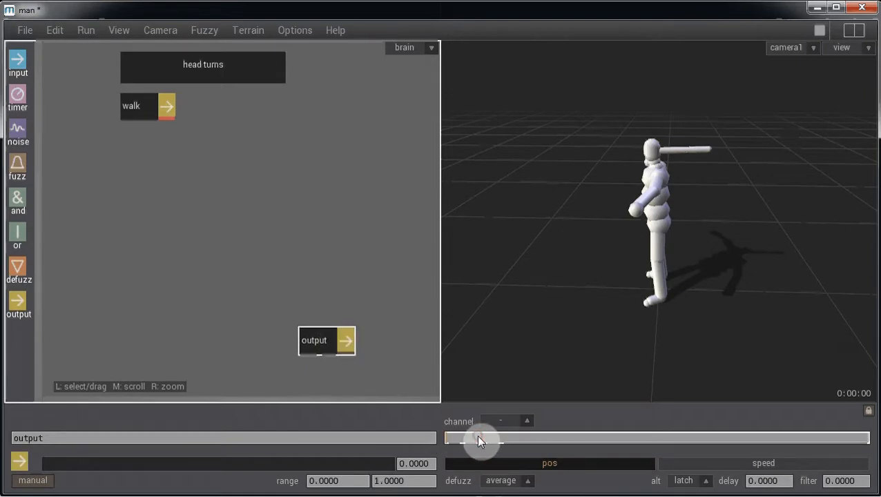
{"action": "type", "text": "dynamics.active"}
{"action": "key", "text": "Return"}
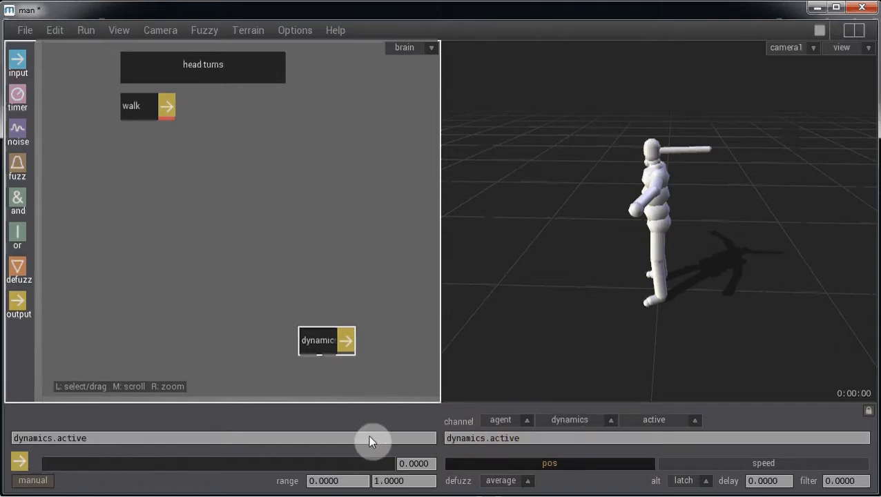
- Set the output value to 1, play the ragdoll collapse, then stop and reset
{"action": "left_click_drag", "start_coordinate": [383, 464], "coordinate": [419, 467]}
{"action": "key", "text": "space"}
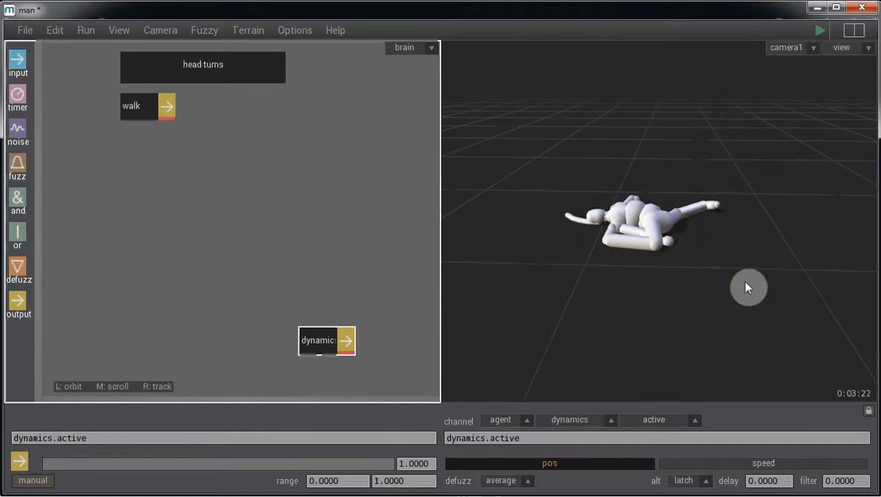
{"action": "key", "text": "space"}
{"action": "key", "text": "Return"}
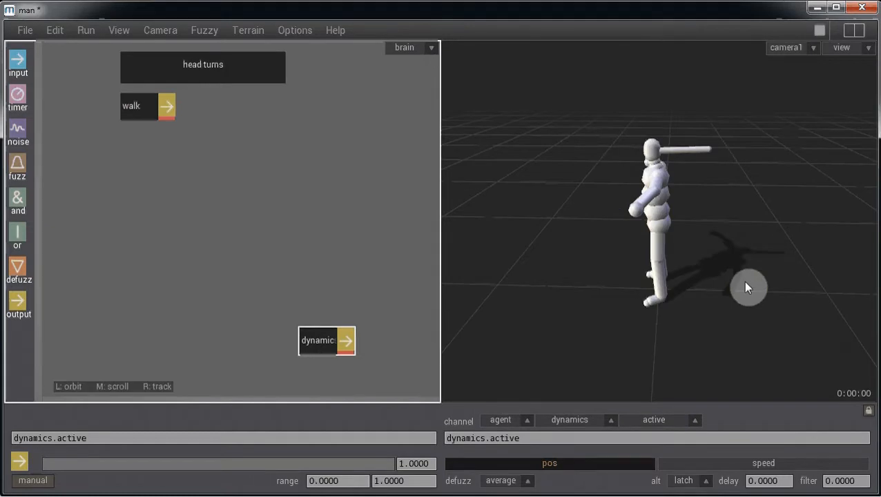
- Change the output channel to hair1:dynamics.active, test-play the swinging hair, then reset
{"action": "left_click", "coordinate": [449, 438]}
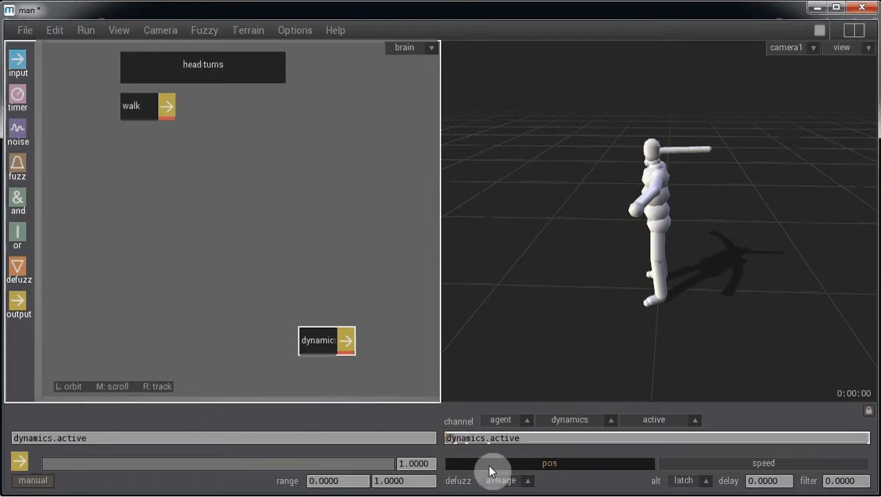
{"action": "type", "text": "hair"}
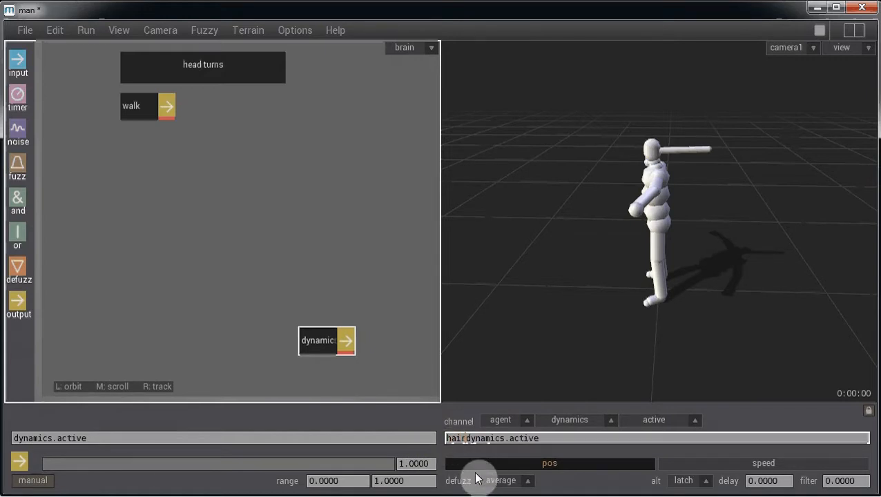
{"action": "type", "text": "1:"}
{"action": "key", "text": "Return"}
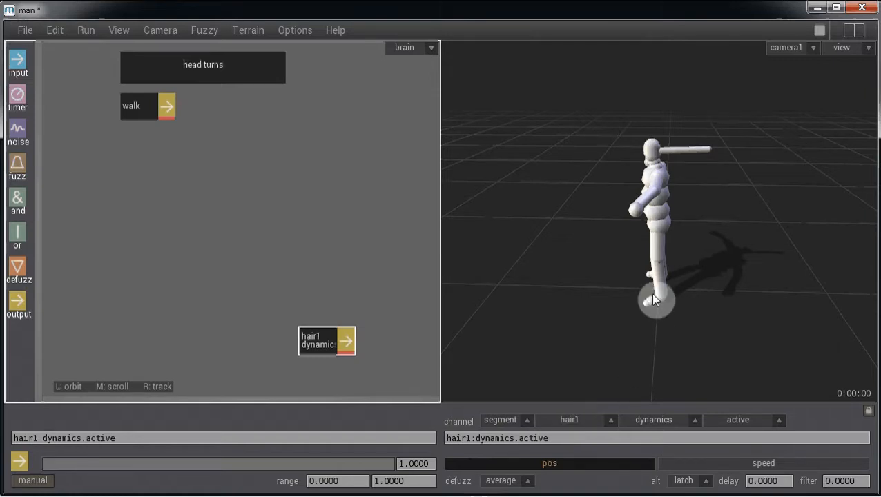
{"action": "key", "text": "space"}
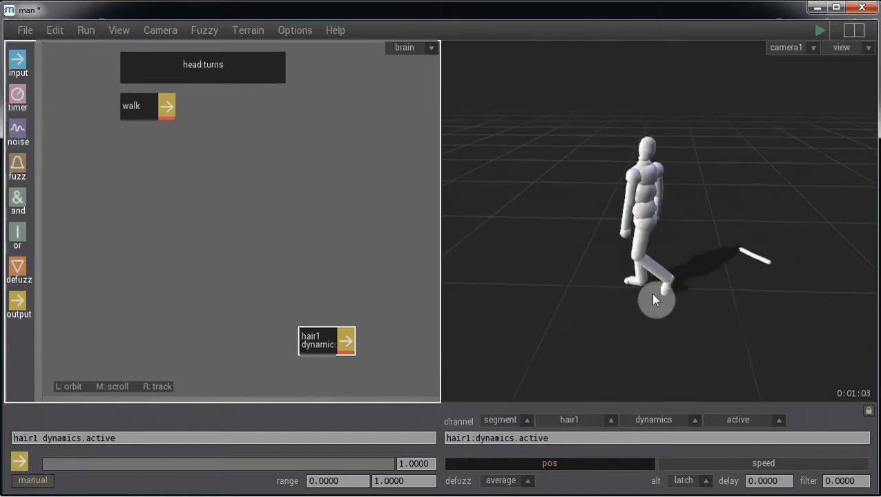
{"action": "key", "text": "space"}
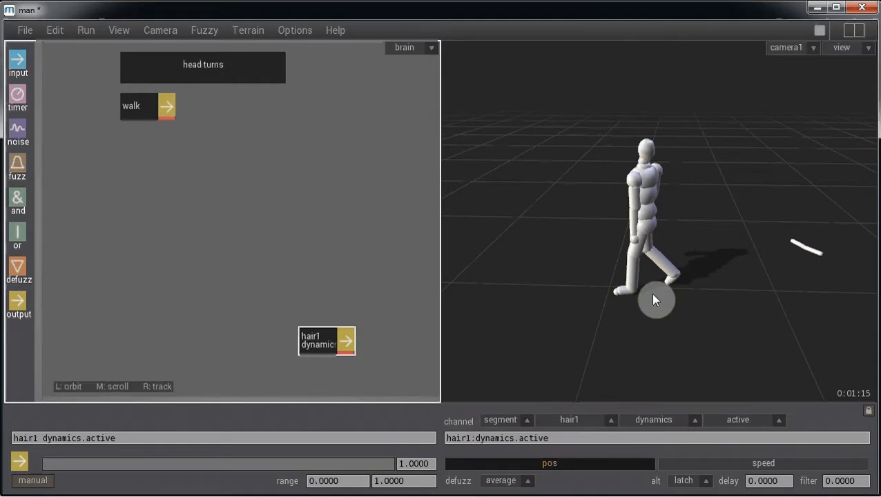
{"action": "key", "text": "ctrl+space"}
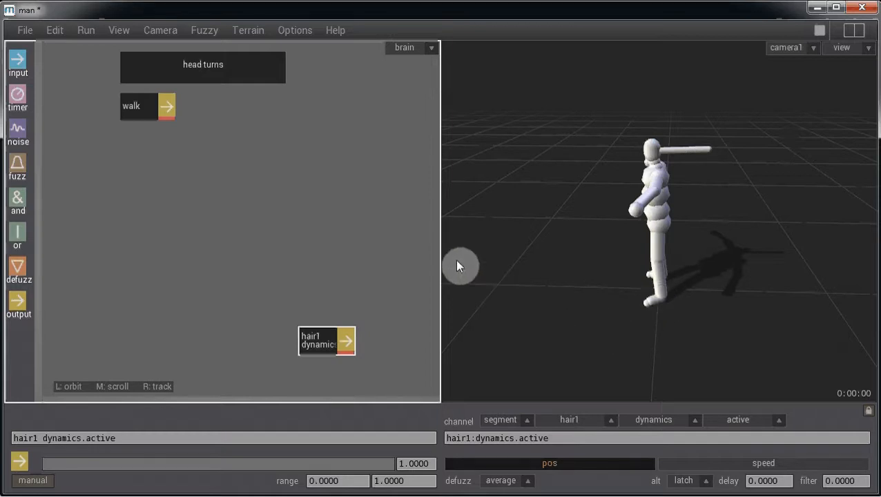
- Switch the editor to the body graph and add a new spring beside root
{"action": "left_click", "coordinate": [407, 50]}
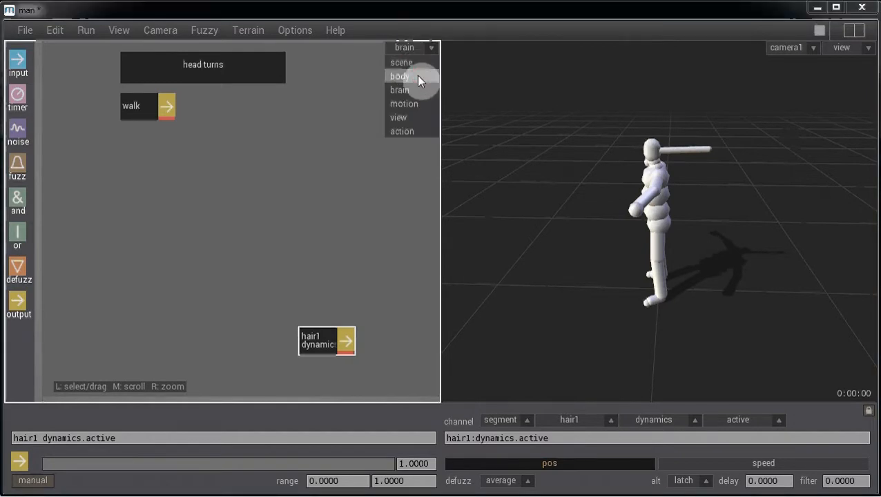
{"action": "left_click", "coordinate": [417, 77]}
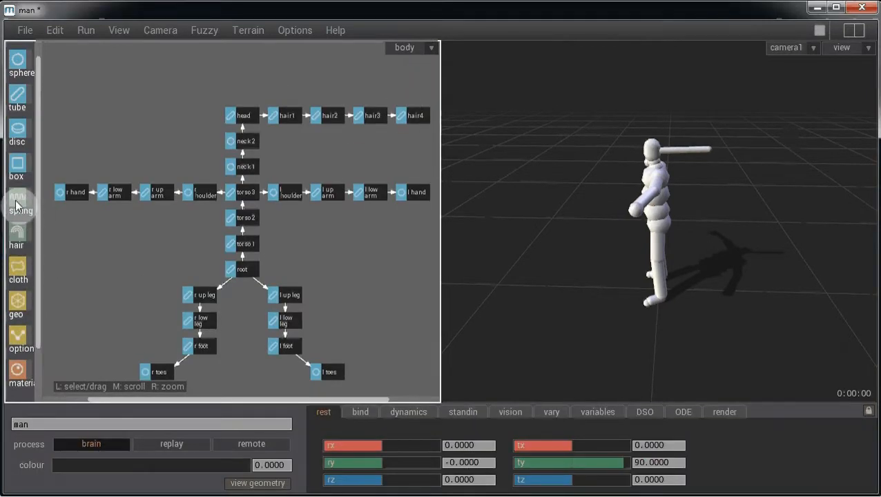
{"action": "left_click_drag", "start_coordinate": [18, 201], "coordinate": [173, 253]}
{"action": "left_click_drag", "start_coordinate": [271, 281], "coordinate": [306, 264]}
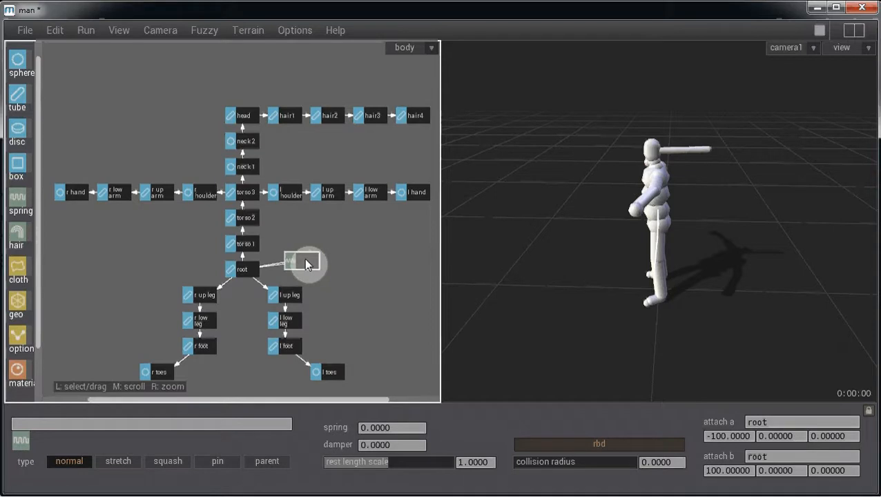
- Move the spring from root to hair1, make it parent type, and test-play it
{"action": "left_click", "coordinate": [303, 264], "text": "ctrl+shift"}
{"action": "left_click", "coordinate": [243, 271], "text": "ctrl+shift"}
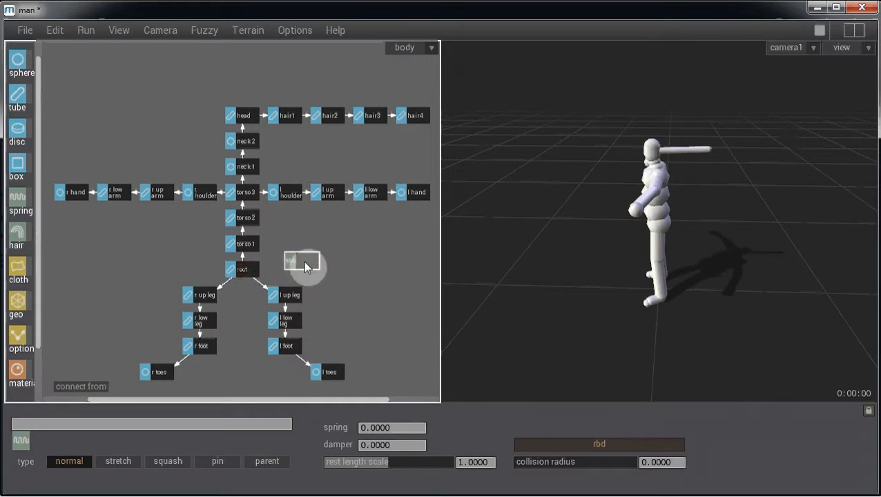
{"action": "left_click_drag", "start_coordinate": [305, 266], "coordinate": [301, 159]}
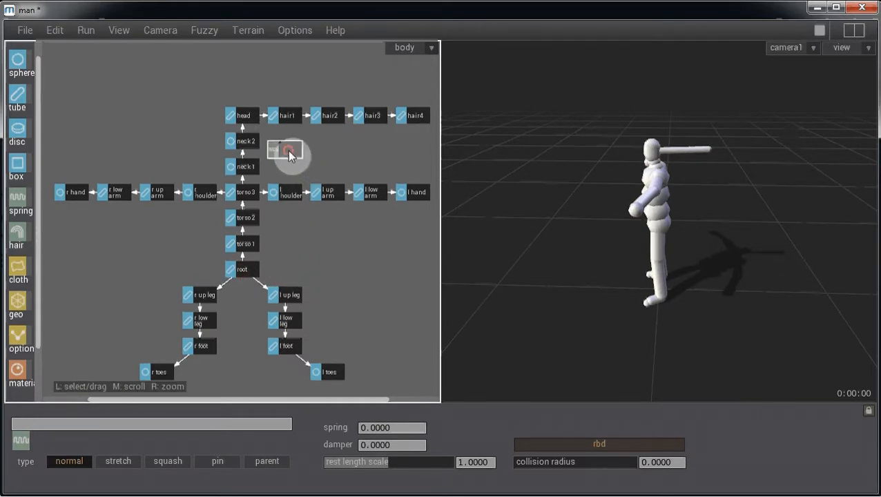
{"action": "left_click", "coordinate": [294, 118], "text": "ctrl"}
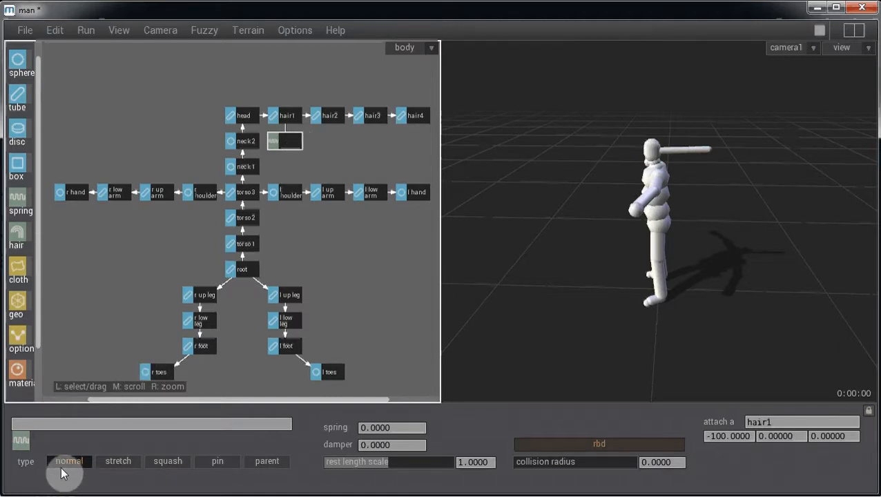
{"action": "left_click", "coordinate": [268, 463]}
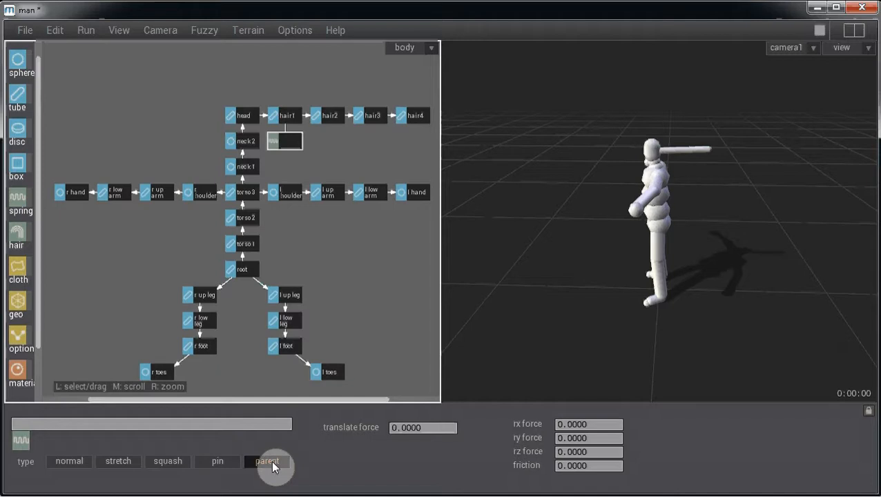
{"action": "key", "text": "space"}
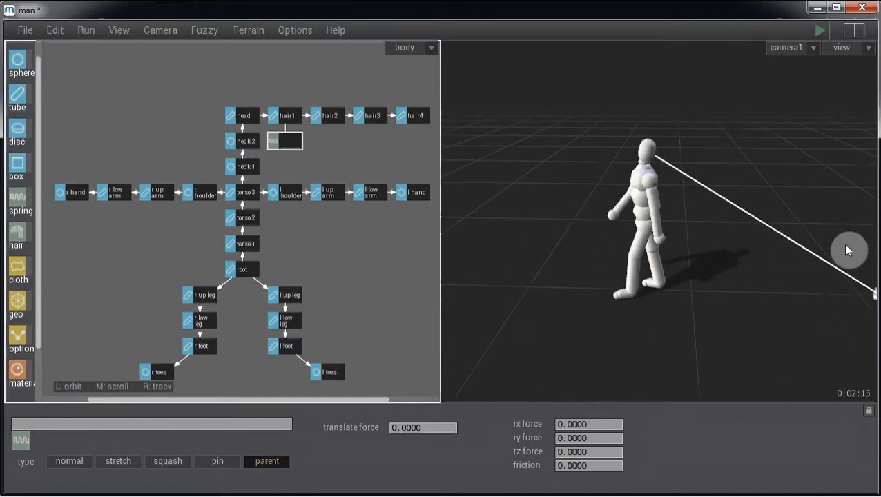
{"action": "key", "text": "space"}
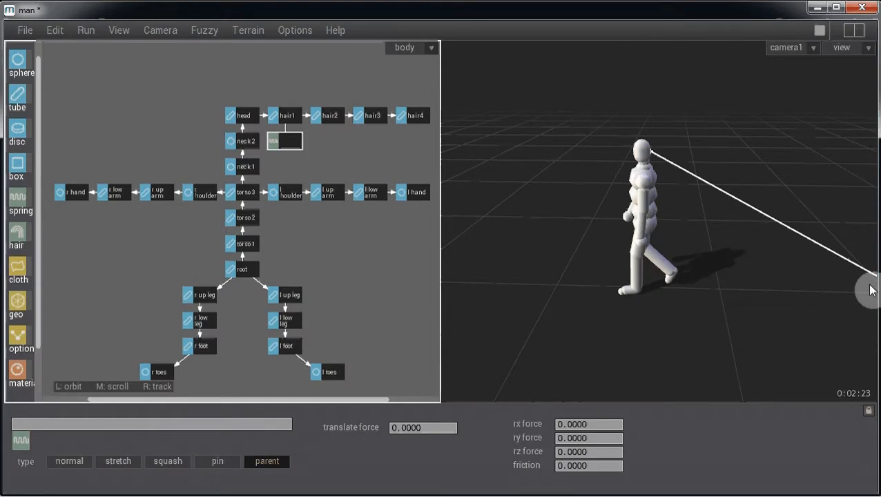
{"action": "key", "text": "Home"}
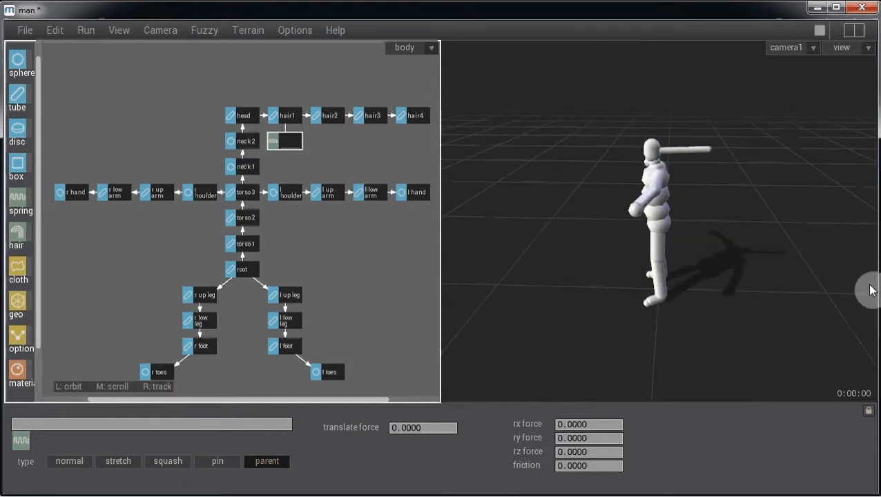
- Set the spring's translate force to 1000 and play the simulation
{"action": "left_click", "coordinate": [405, 431]}
{"action": "left_click_drag", "start_coordinate": [386, 436], "coordinate": [430, 436]}
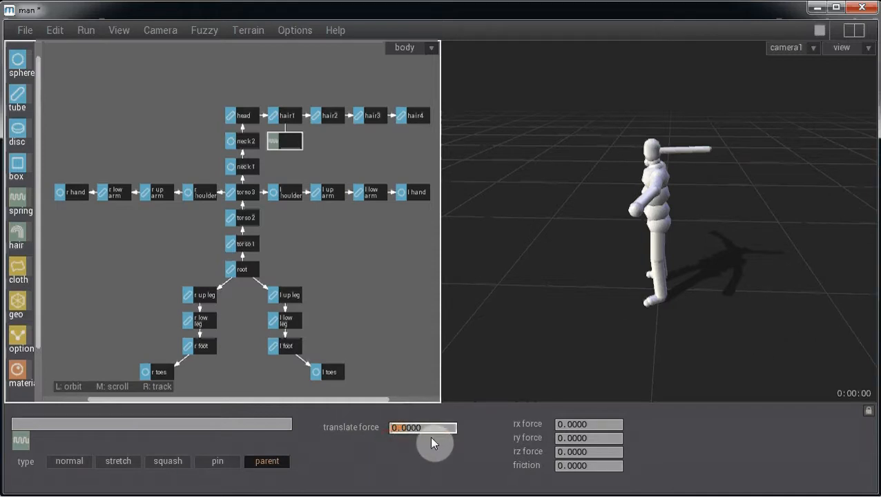
{"action": "type", "text": "1000"}
{"action": "key", "text": "Return"}
{"action": "key", "text": "space"}
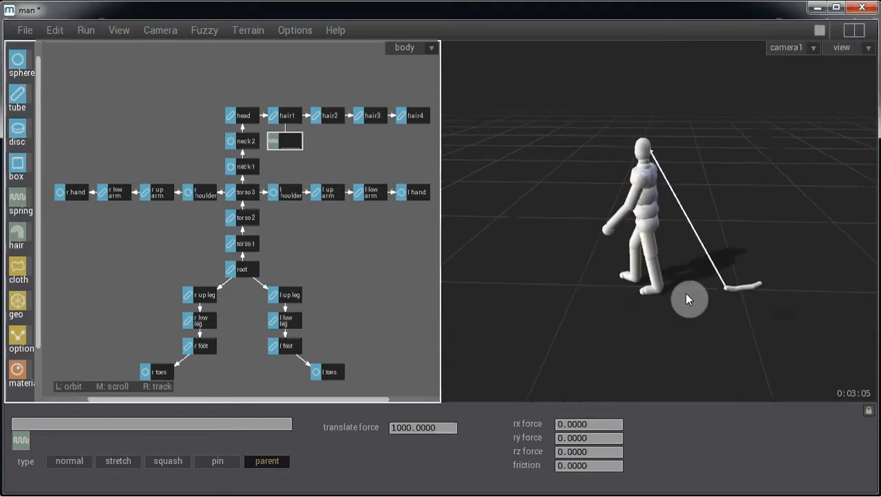
- Raise the translate force to 10000, then stop and reset to 0:00:00
{"action": "left_click", "coordinate": [398, 431]}
{"action": "type", "text": "0"}
{"action": "key", "text": "Return"}
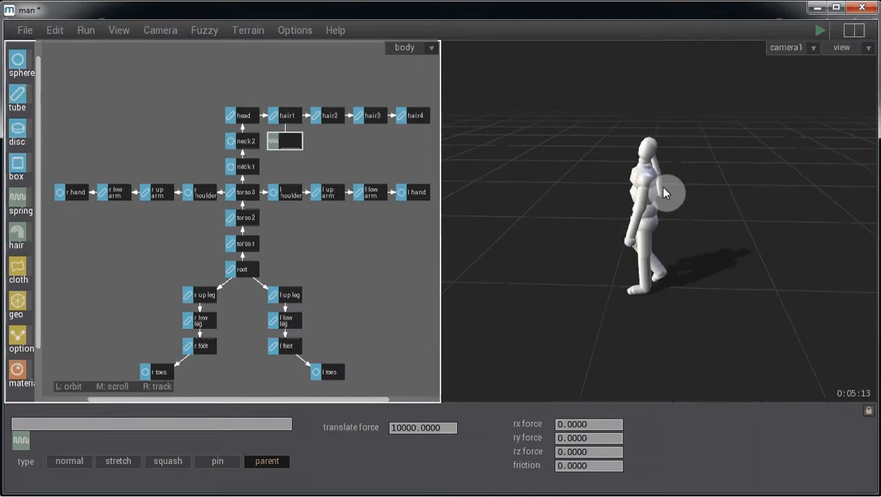
{"action": "key", "text": "space"}
{"action": "key", "text": "Home"}
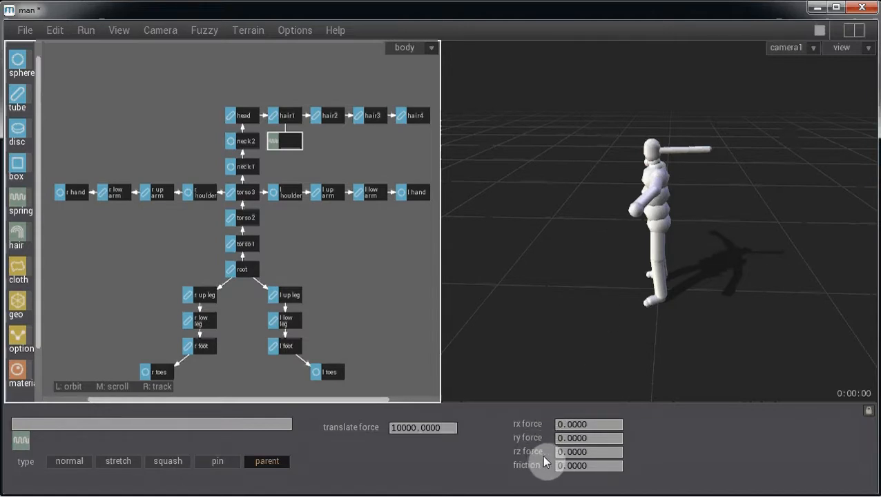
- Set the spring's rx, ry and rz forces to 10000 each and preview the walk
{"action": "left_click", "coordinate": [599, 423]}
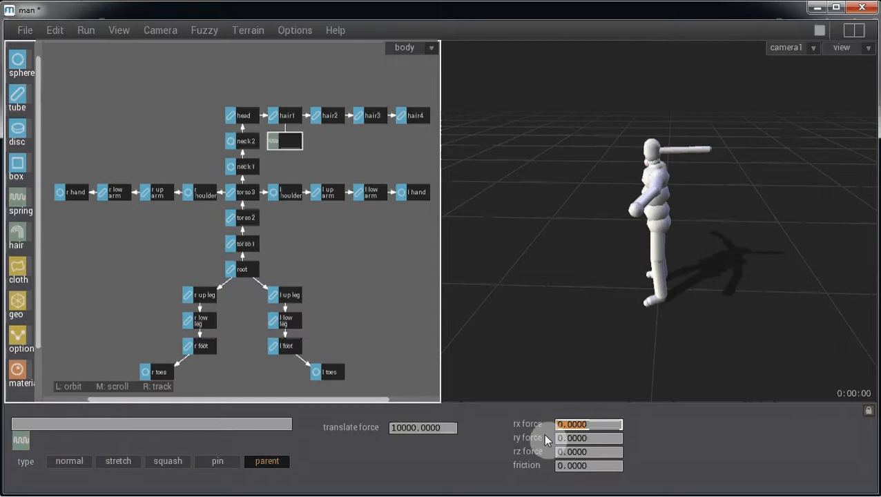
{"action": "type", "text": "10000"}
{"action": "key", "text": "Return"}
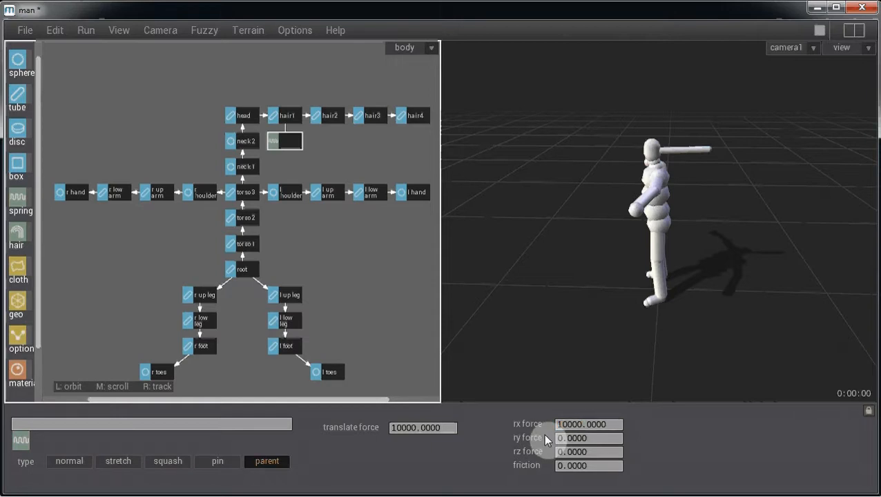
{"action": "left_click", "coordinate": [602, 438]}
{"action": "type", "text": "10000"}
{"action": "key", "text": "Return"}
{"action": "left_click", "coordinate": [596, 452]}
{"action": "type", "text": "10000"}
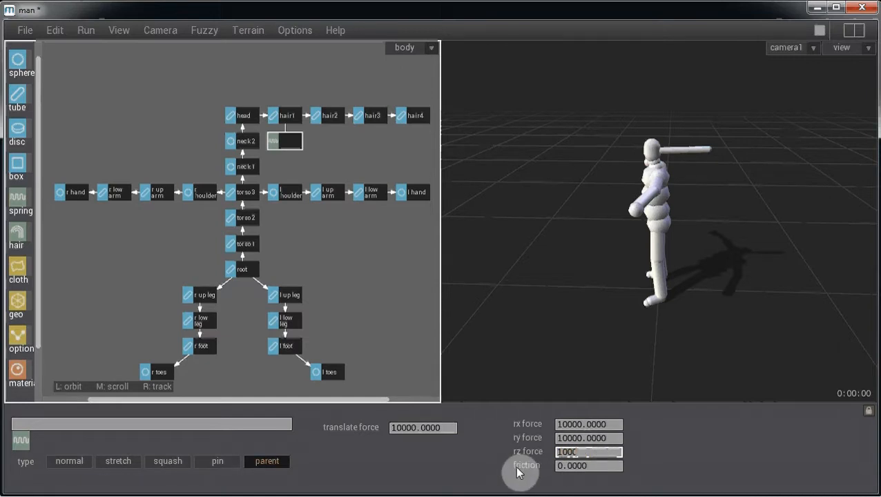
{"action": "key", "text": "Return"}
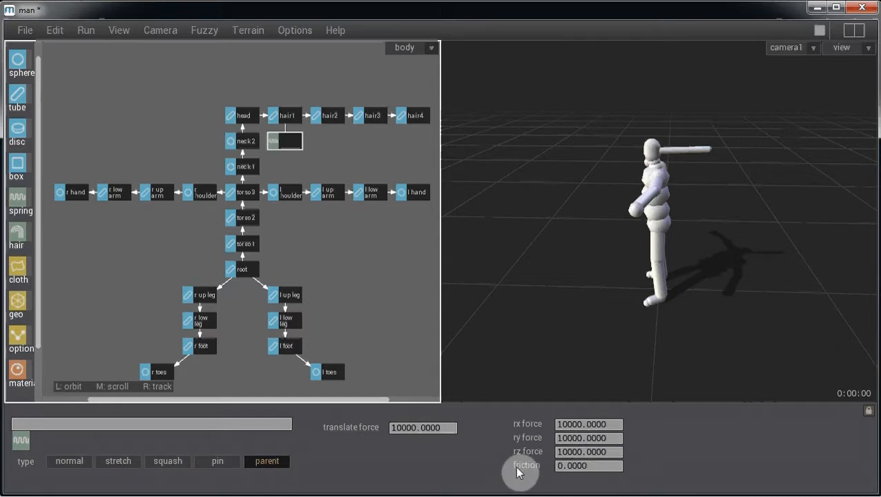
{"action": "key", "text": "space"}
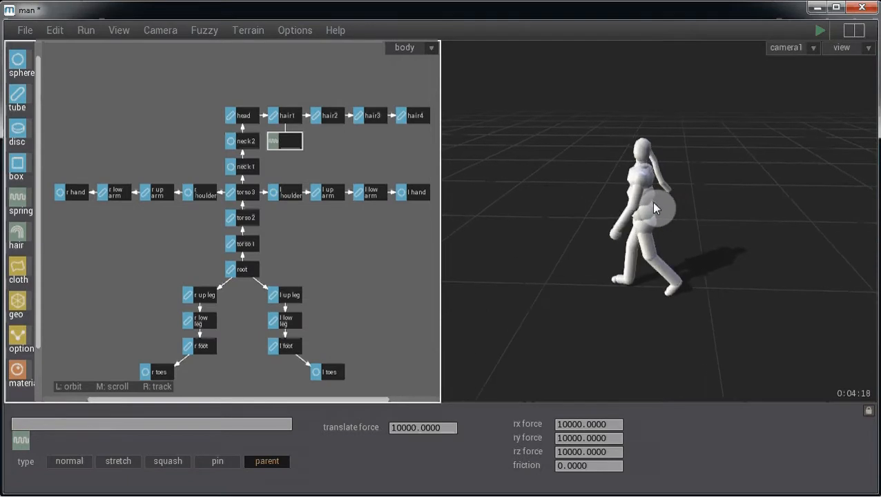
{"action": "key", "text": "space"}
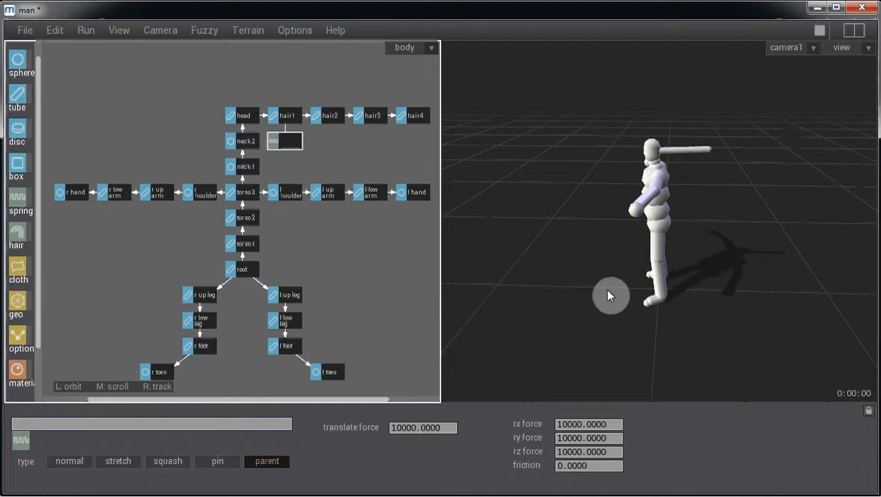
- Select the man agent and change its dynamics steps from 1000 to 1500
{"action": "left_click", "coordinate": [373, 265]}
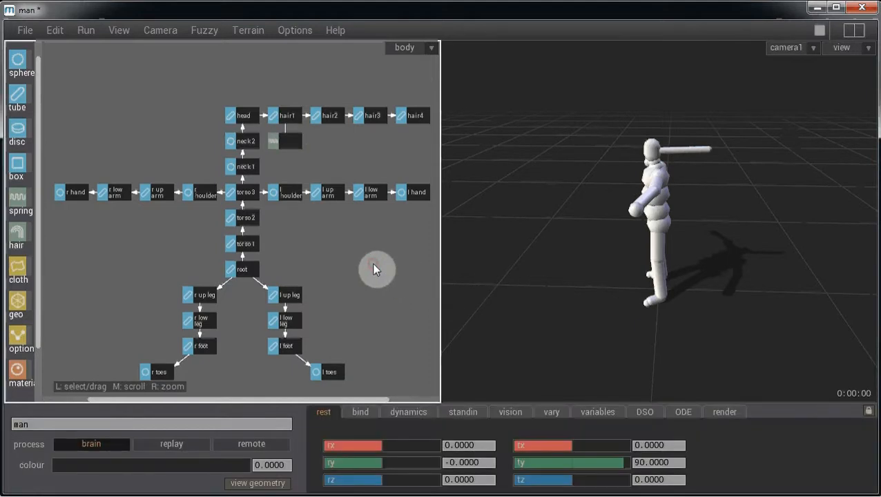
{"action": "left_click", "coordinate": [411, 412]}
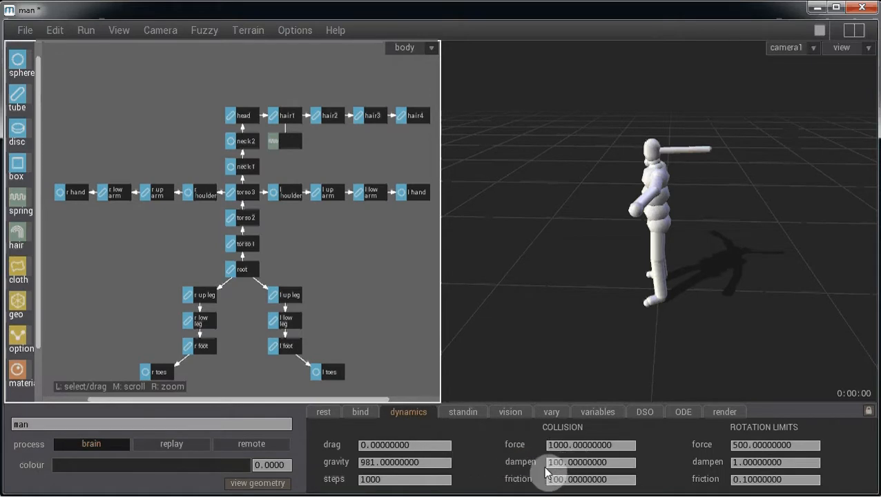
{"action": "left_click", "coordinate": [409, 479]}
{"action": "left_click_drag", "start_coordinate": [384, 489], "coordinate": [358, 492]}
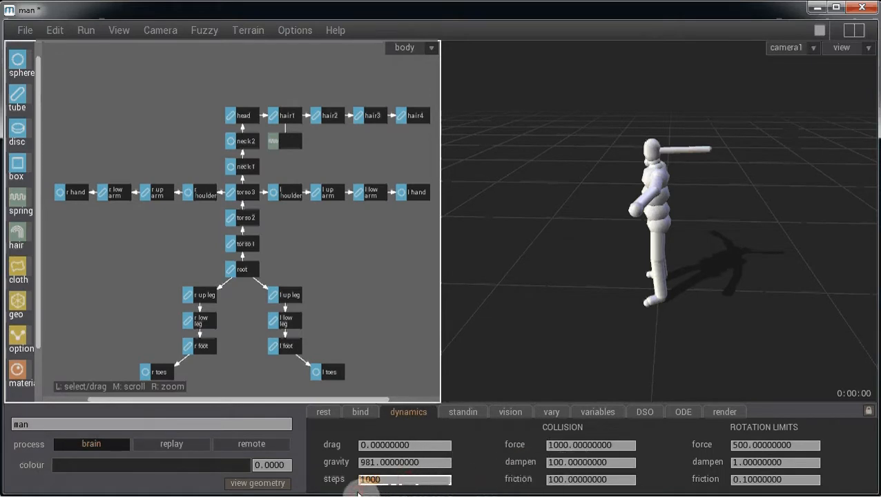
{"action": "type", "text": "1500"}
{"action": "key", "text": "Return"}
- Play the walk with 1500 steps, then stop and reset to frame zero
{"action": "key", "text": "space"}
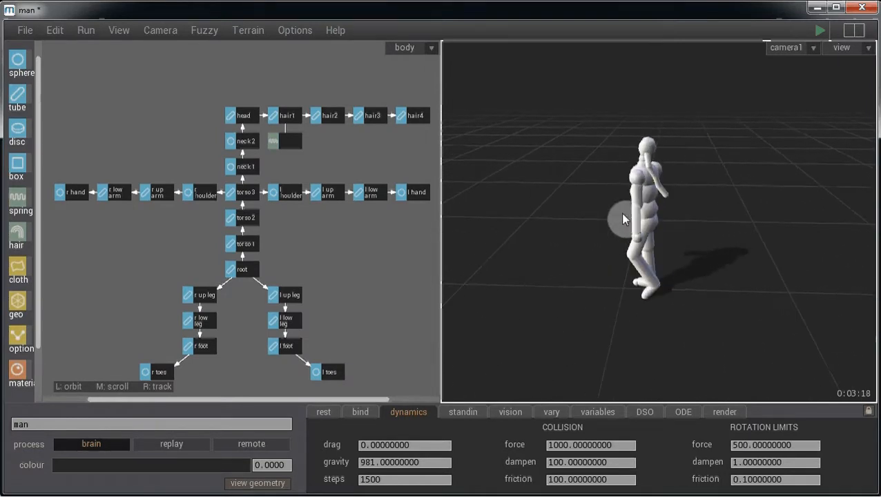
{"action": "key", "text": "space"}
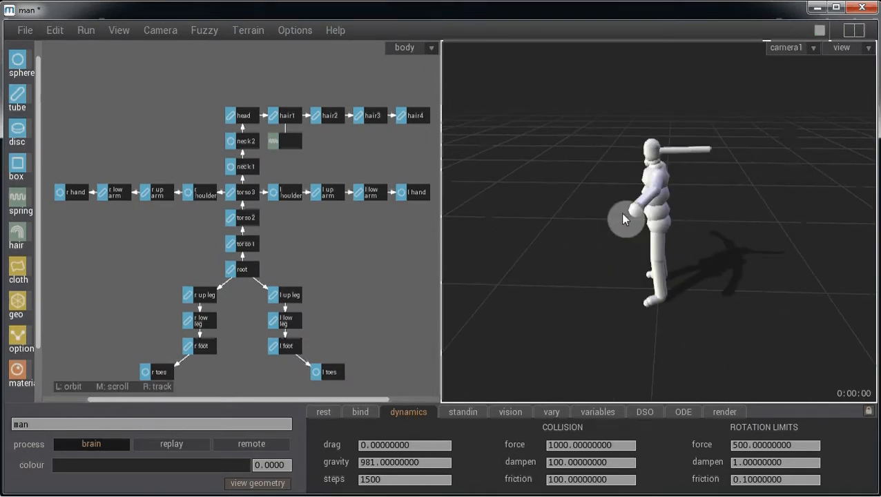
{"action": "key", "text": "space"}
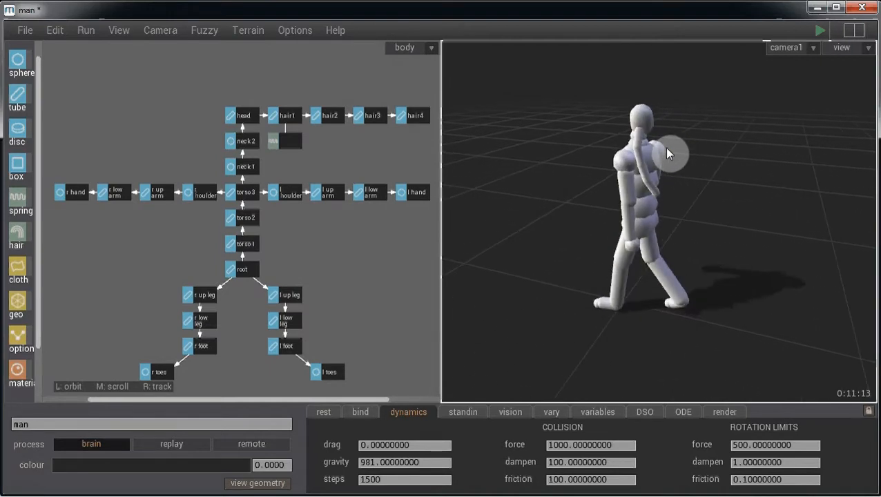
{"action": "key", "text": "space"}
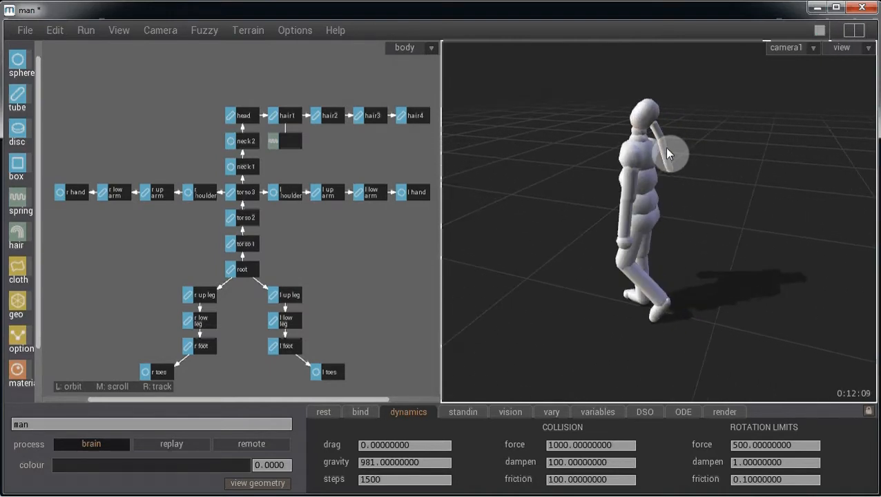
{"action": "key", "text": "ctrl+space"}
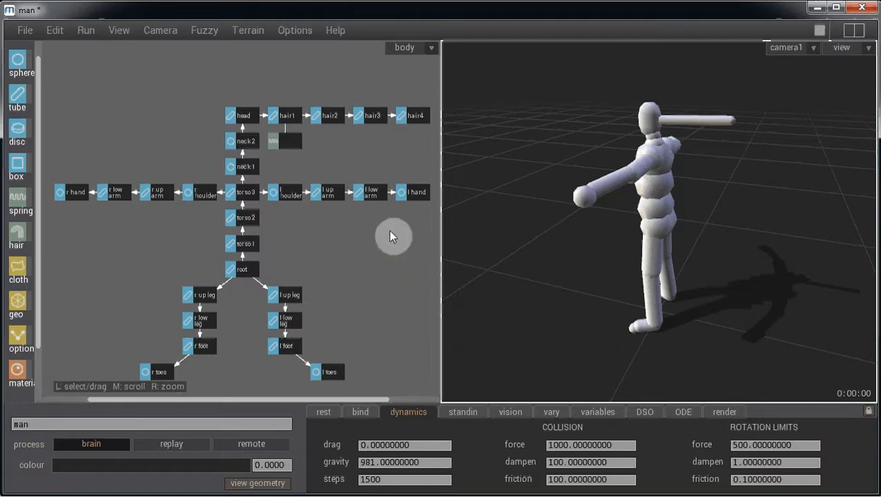
- Select hair2 and set its ry rotation limits to 0 minimum and maximum
{"action": "left_click", "coordinate": [334, 116]}
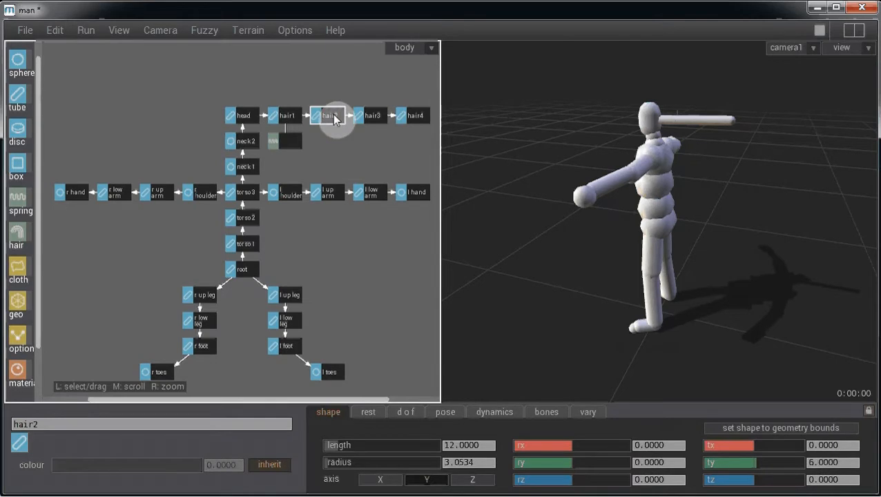
{"action": "left_click", "coordinate": [407, 413]}
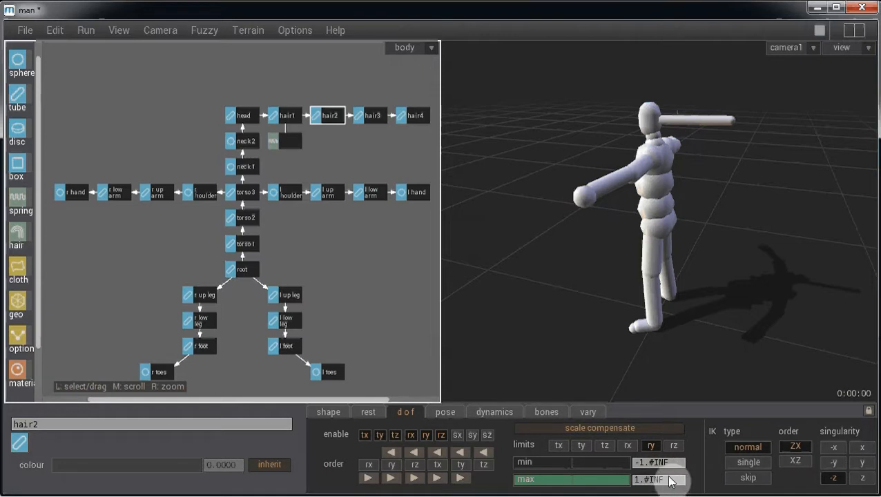
{"action": "left_click", "coordinate": [637, 464]}
{"action": "type", "text": "0"}
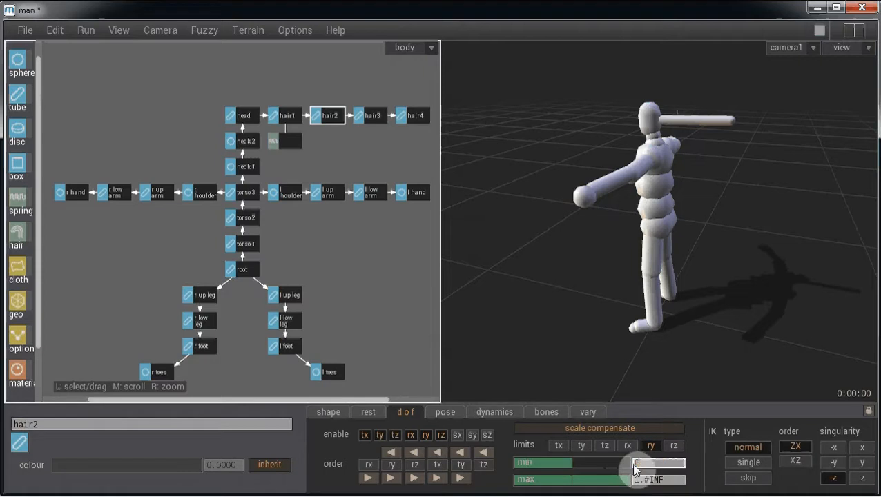
{"action": "left_click", "coordinate": [681, 482]}
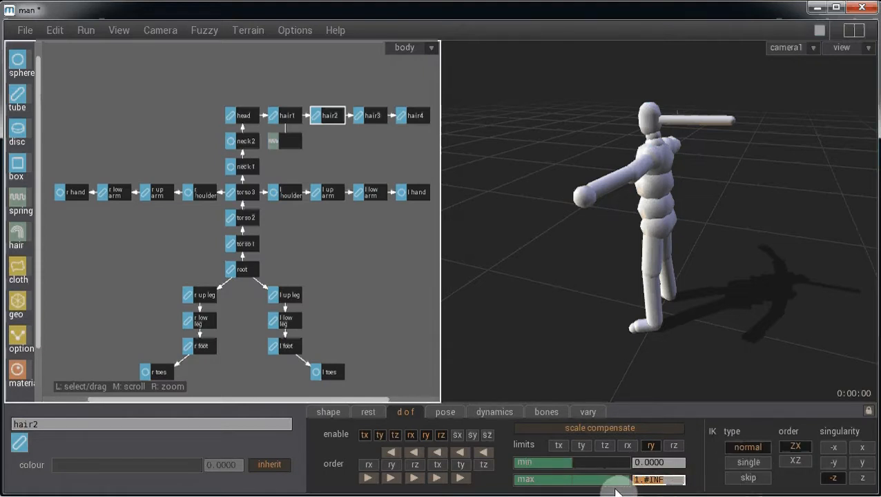
{"action": "type", "text": "0"}
{"action": "key", "text": "Return"}
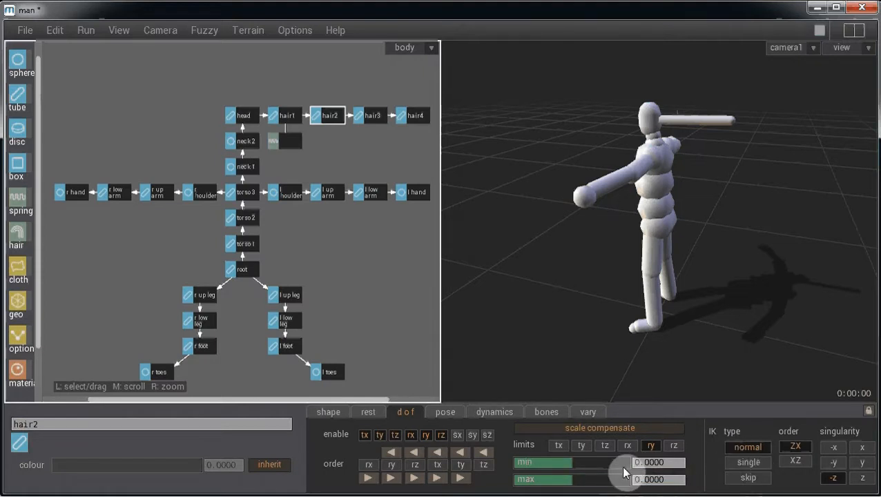
- Set hair2's rx rotation limits to 0 minimum and 0 maximum
{"action": "left_click", "coordinate": [626, 447]}
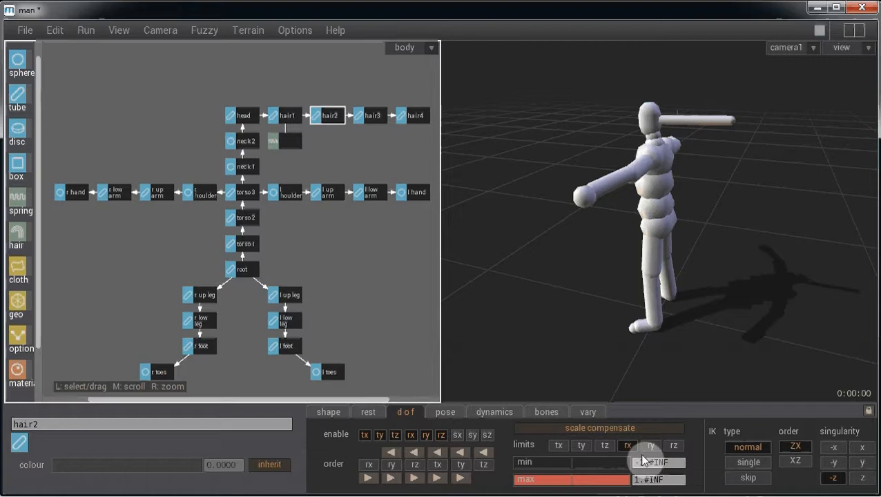
{"action": "left_click", "coordinate": [642, 457]}
{"action": "type", "text": "0"}
{"action": "key", "text": "Return"}
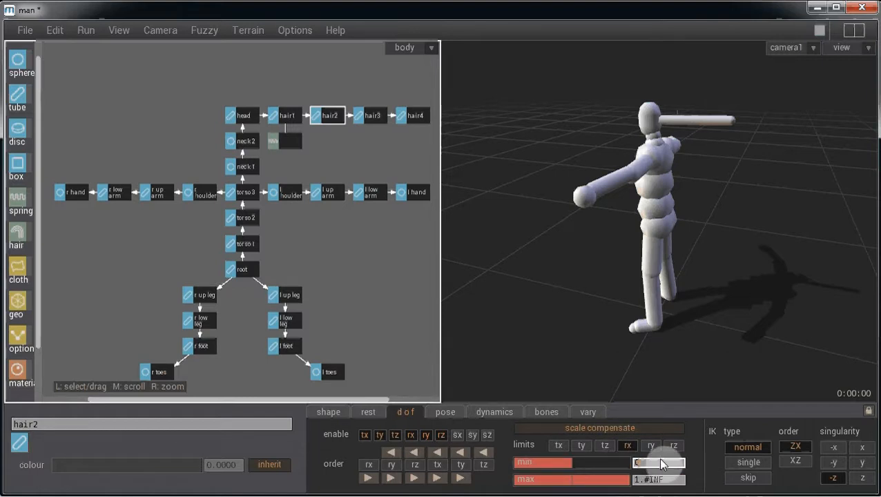
{"action": "left_click", "coordinate": [645, 478]}
{"action": "type", "text": "0"}
{"action": "key", "text": "Return"}
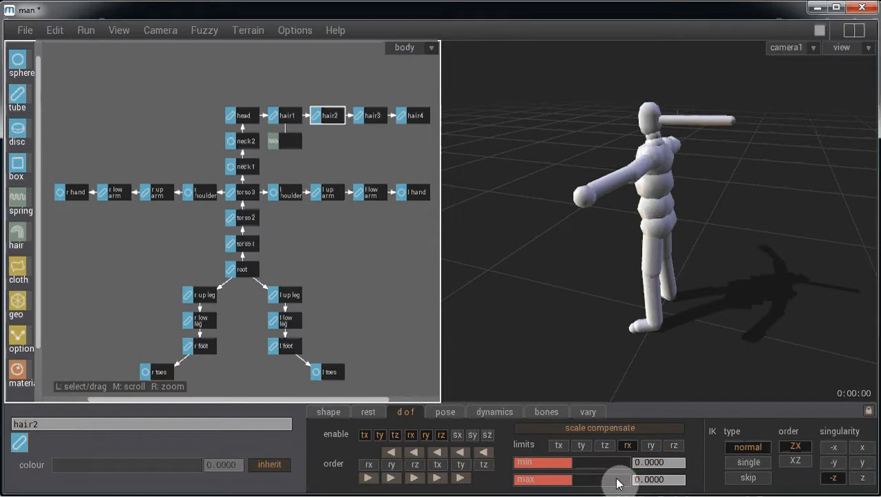
- Set hair2's rz rotation limits to 0 minimum and 0 maximum
{"action": "left_click", "coordinate": [668, 446]}
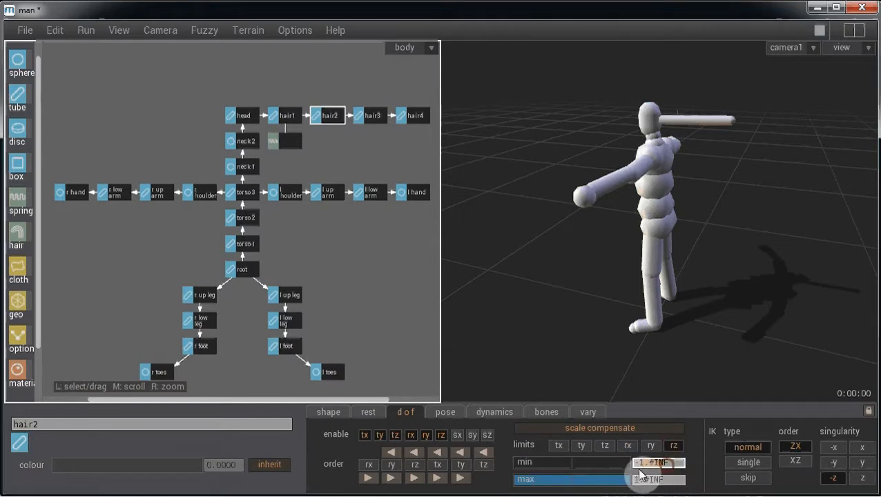
{"action": "left_click", "coordinate": [670, 462]}
{"action": "type", "text": "0"}
{"action": "key", "text": "Return"}
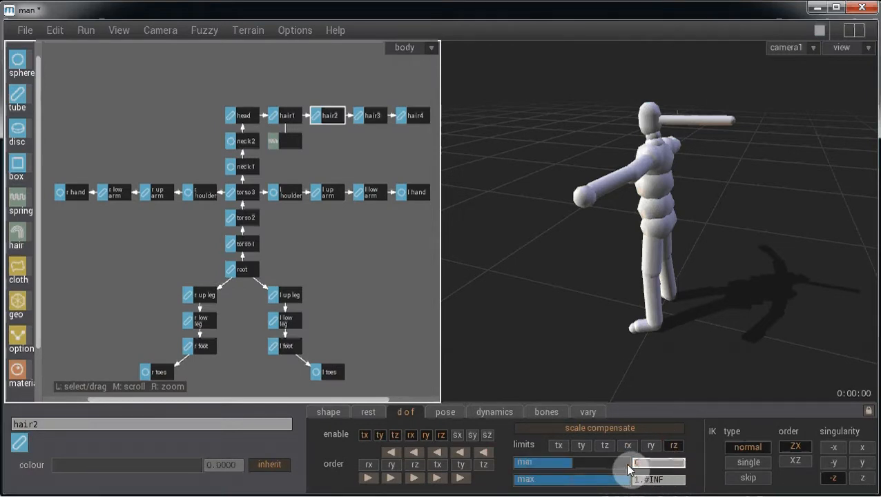
{"action": "left_click", "coordinate": [683, 480]}
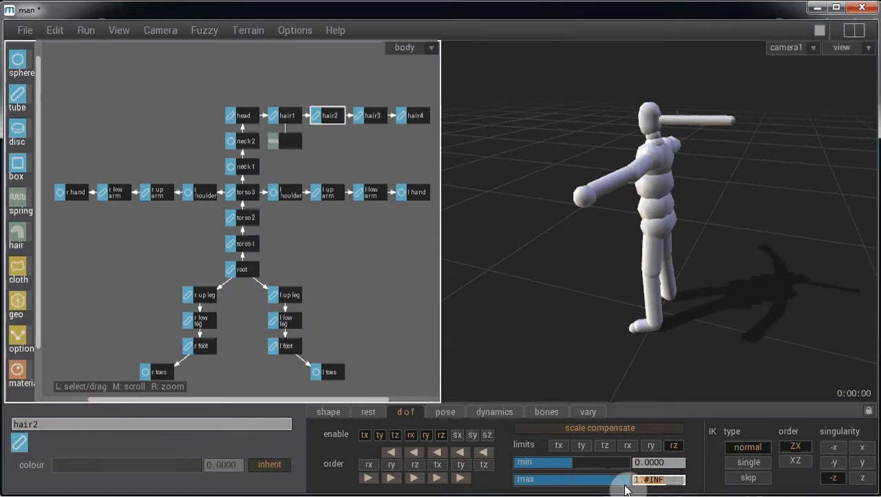
{"action": "type", "text": "0"}
{"action": "key", "text": "Return"}
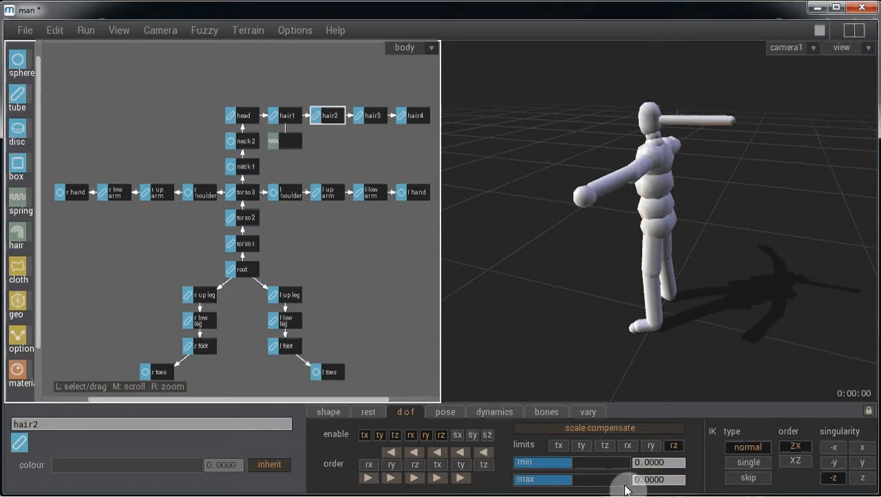
- Select hair3 and set its rz and ry minimum rotation limits to 0
{"action": "left_click", "coordinate": [372, 117]}
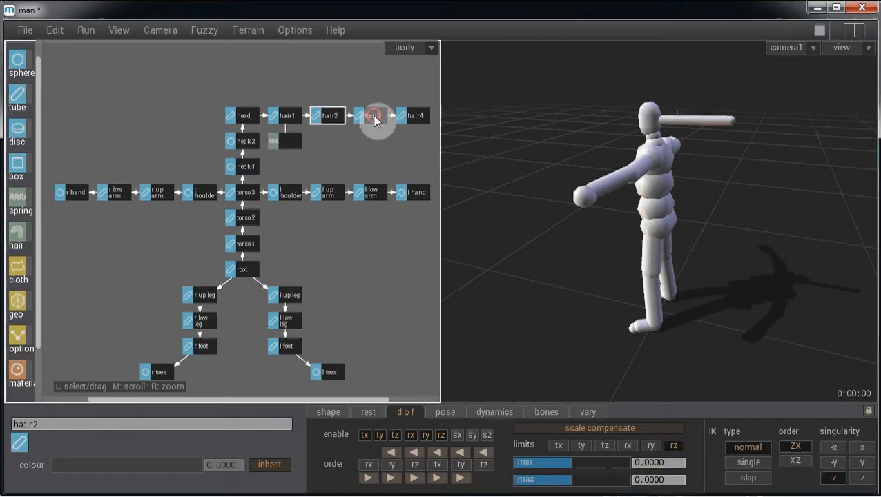
{"action": "left_click", "coordinate": [670, 462]}
{"action": "type", "text": "0"}
{"action": "key", "text": "Return"}
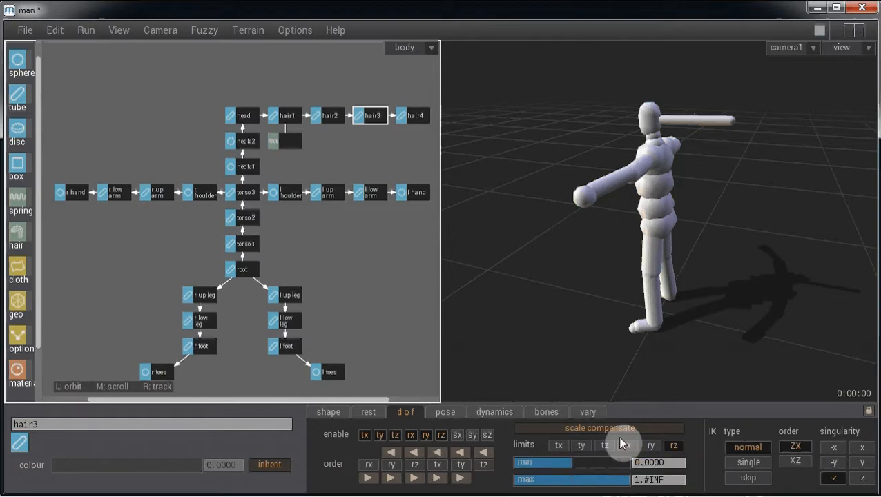
{"action": "left_click", "coordinate": [683, 480]}
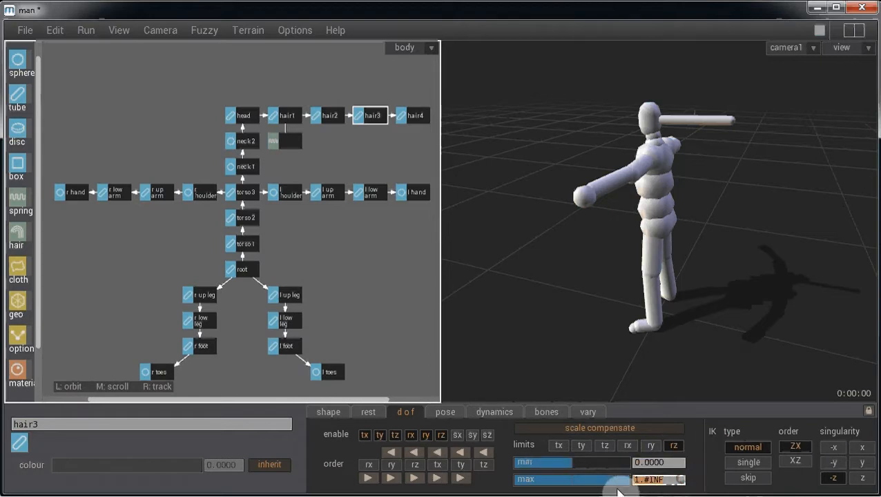
{"action": "left_click", "coordinate": [655, 446]}
{"action": "left_click", "coordinate": [680, 462]}
{"action": "type", "text": "0"}
{"action": "key", "text": "Return"}
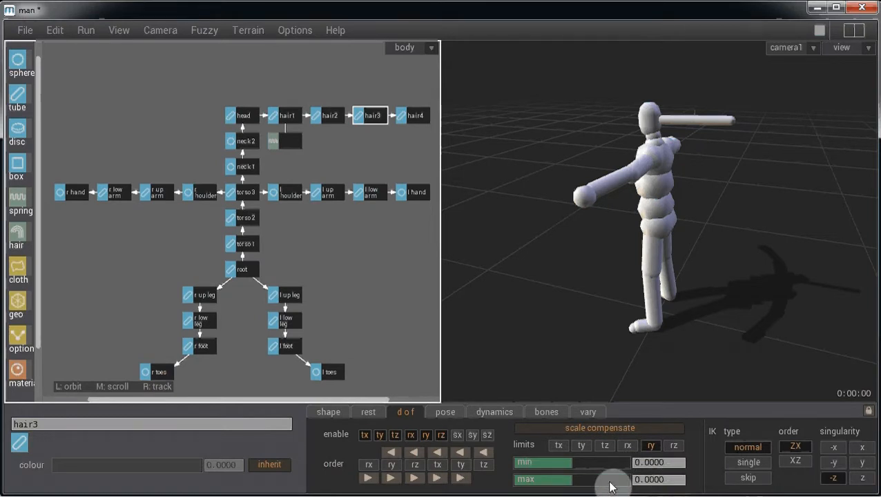
- Set hair3's rx rotation limits to 0 minimum and 0 maximum
{"action": "left_click", "coordinate": [628, 446]}
{"action": "left_click", "coordinate": [677, 462]}
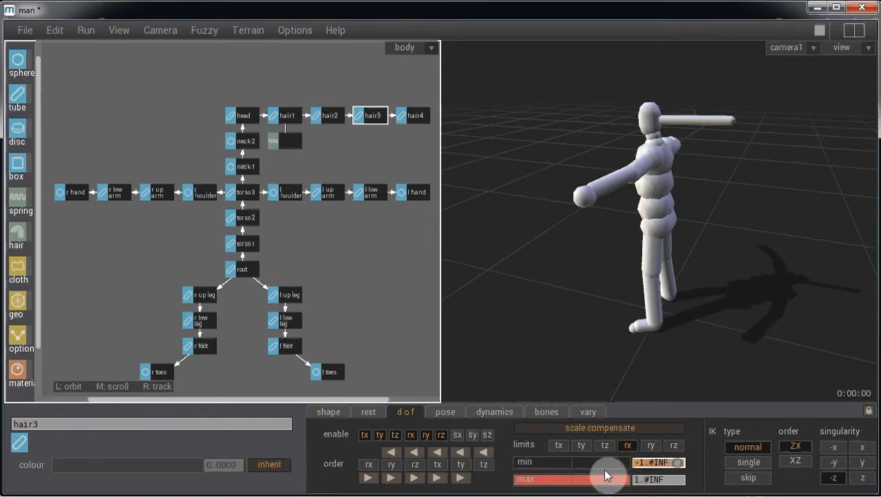
{"action": "type", "text": "0"}
{"action": "key", "text": "Return"}
{"action": "left_click", "coordinate": [666, 480]}
{"action": "type", "text": "0000"}
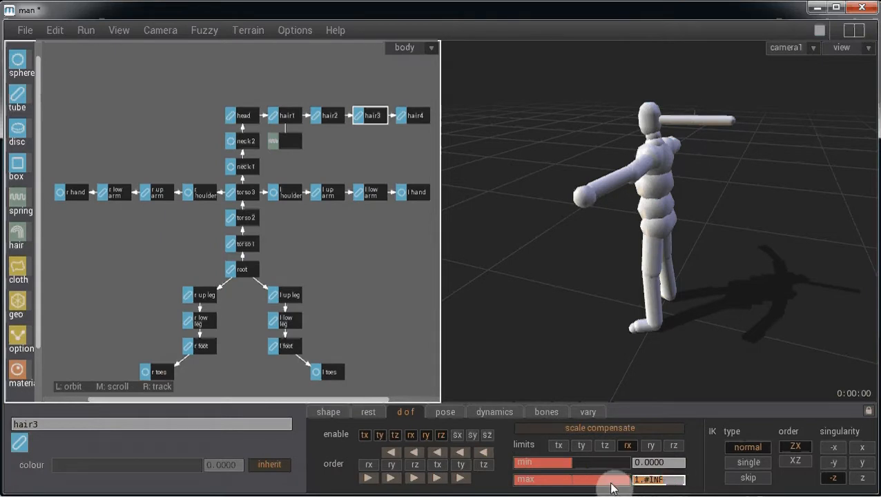
{"action": "key", "text": "Return"}
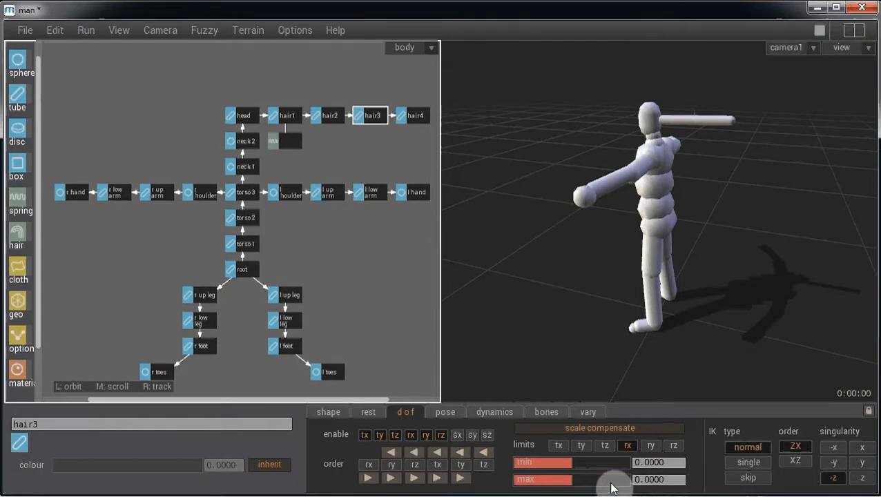
- Select hair4 and set its rx rotation limits to 0 minimum and maximum
{"action": "left_click", "coordinate": [414, 116]}
{"action": "left_click", "coordinate": [668, 463]}
{"action": "type", "text": "0"}
{"action": "key", "text": "Return"}
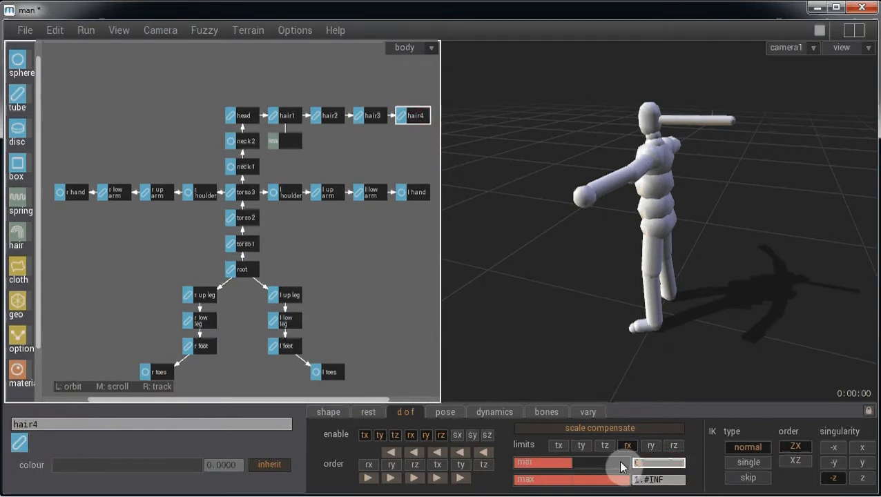
{"action": "left_click", "coordinate": [677, 484]}
{"action": "type", "text": "0"}
{"action": "key", "text": "Return"}
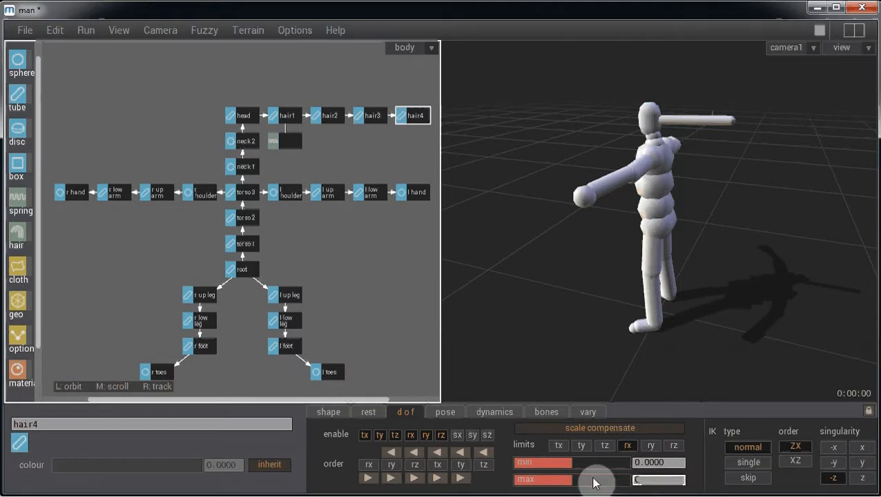
- Set hair4's ry rotation limits to 0 minimum and 0 maximum
{"action": "left_click", "coordinate": [651, 446]}
{"action": "left_click", "coordinate": [639, 463]}
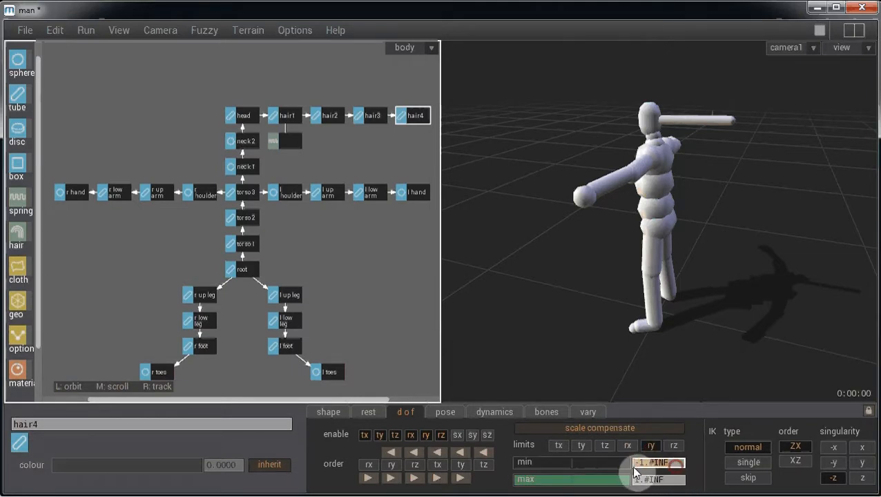
{"action": "type", "text": "0"}
{"action": "key", "text": "Return"}
{"action": "left_click", "coordinate": [646, 479]}
{"action": "type", "text": "0000"}
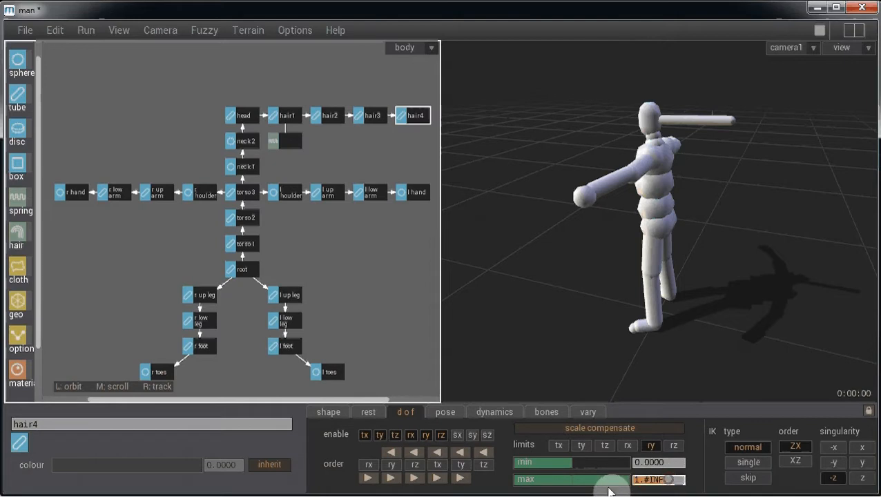
{"action": "key", "text": "Return"}
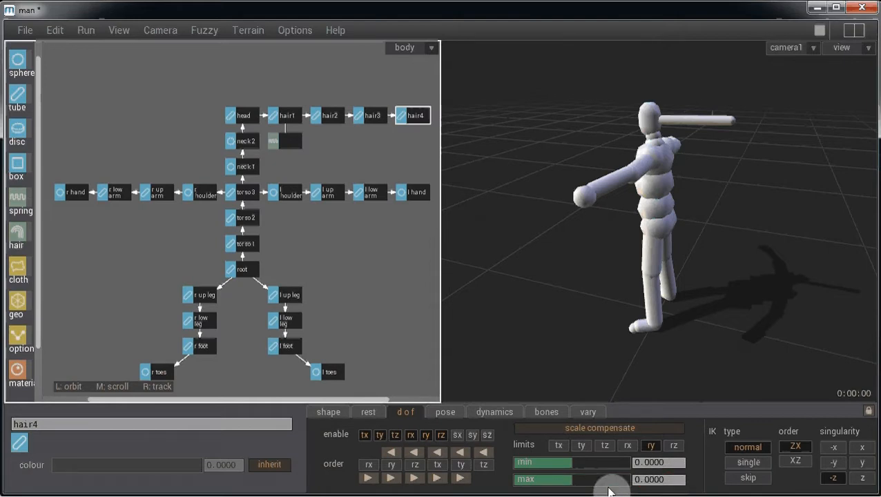
- Set hair4's rz rotation limits to 0 minimum and 0 maximum
{"action": "left_click", "coordinate": [673, 447]}
{"action": "type", "text": "0"}
{"action": "key", "text": "Return"}
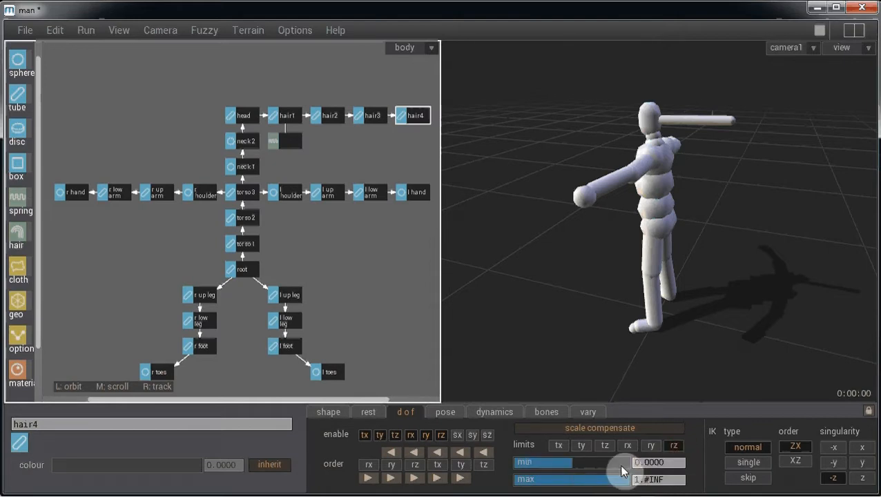
{"action": "left_click", "coordinate": [674, 481]}
{"action": "type", "text": "0"}
{"action": "key", "text": "Return"}
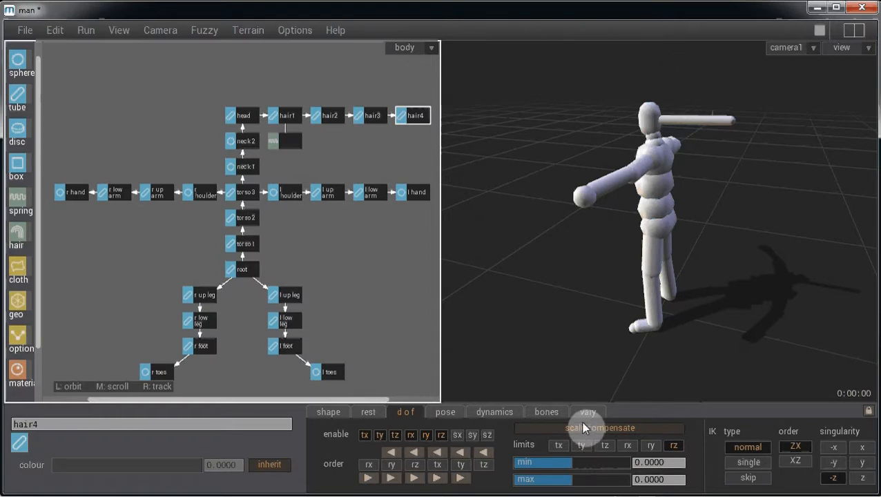
- Select the agent and set its rotation-limits force to 1000
{"action": "left_click", "coordinate": [377, 302]}
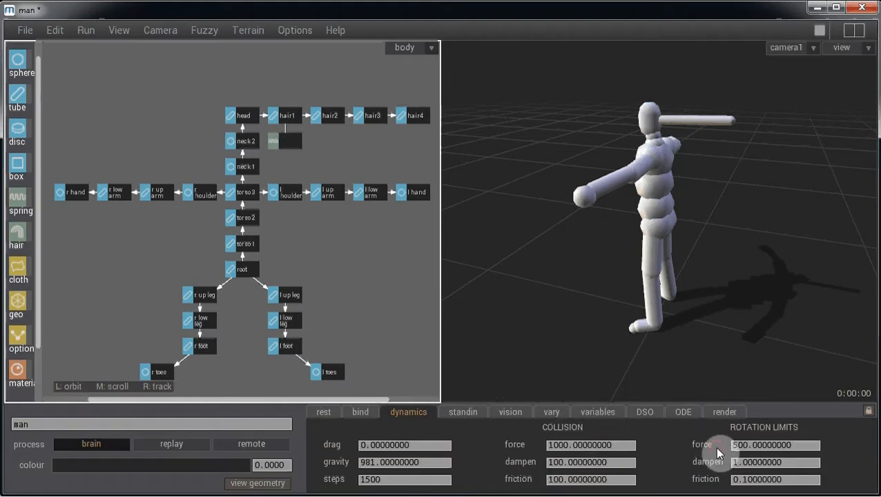
{"action": "double_click", "coordinate": [737, 447]}
{"action": "type", "text": "1000"}
{"action": "key", "text": "Return"}
- Play the walk with the locked hair, then stop and rewind to the rest pose
{"action": "left_click", "coordinate": [721, 348]}
{"action": "key", "text": "space"}
{"action": "left_click_drag", "start_coordinate": [712, 337], "coordinate": [728, 334]}
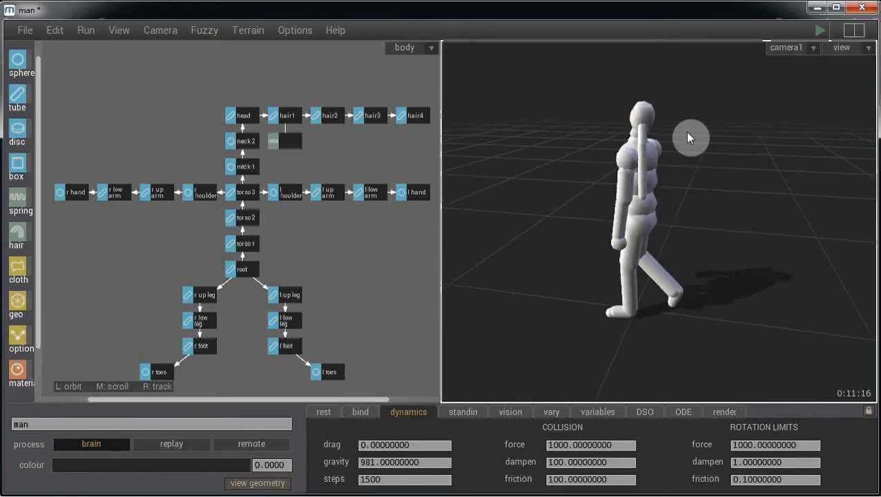
{"action": "key", "text": "ctrl+p"}
{"action": "key", "text": "Escape"}
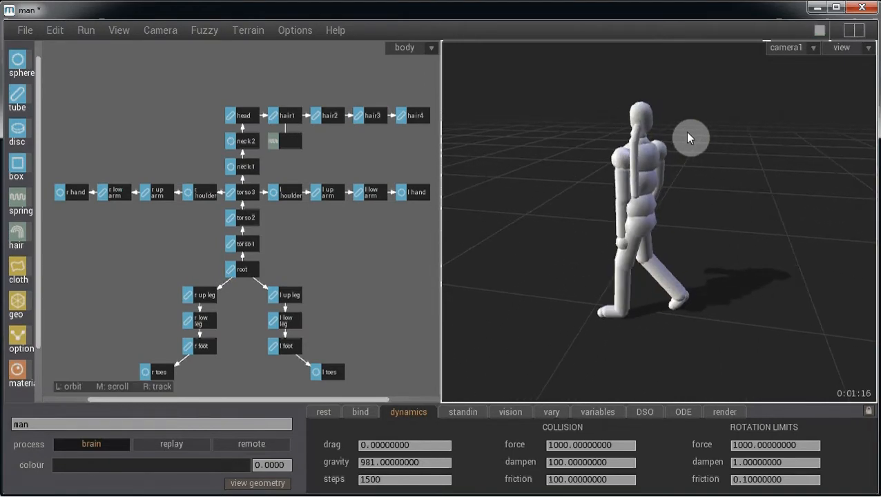
{"action": "key", "text": "ctrl+r"}
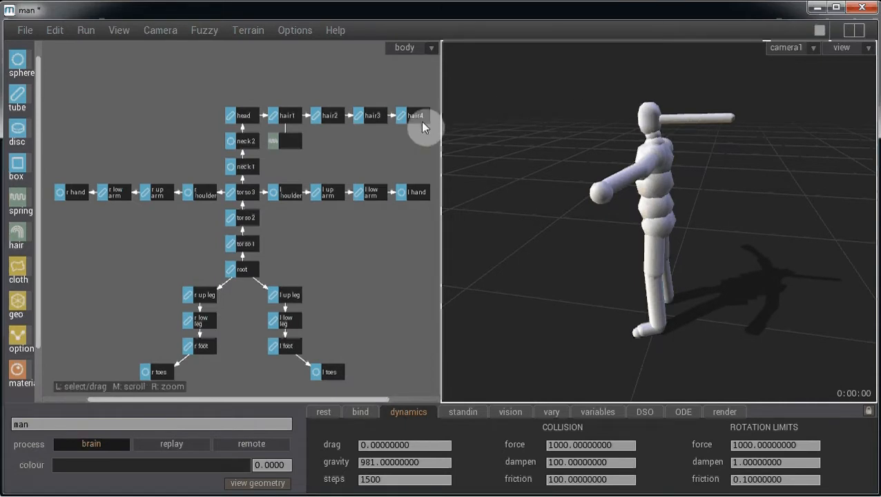
- Turn off inheriting for hair1's rotation-limits force, set it to 4000, and play the walk
{"action": "left_click", "coordinate": [290, 116]}
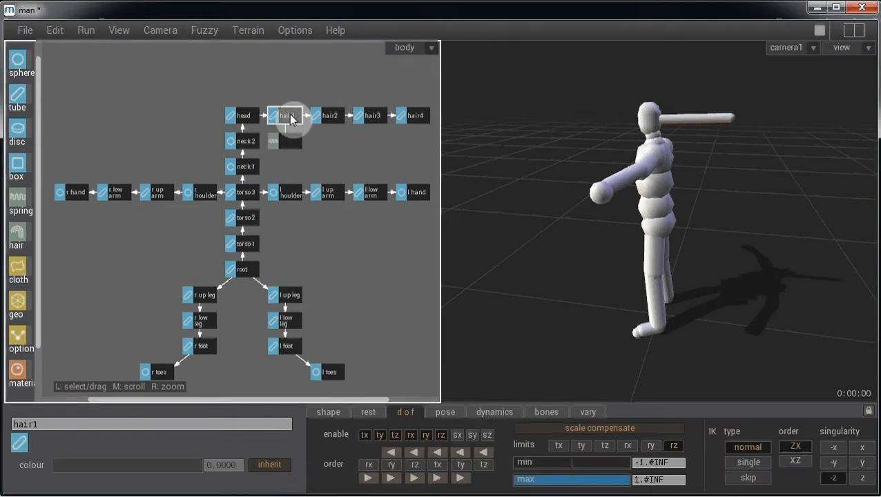
{"action": "left_click", "coordinate": [492, 413]}
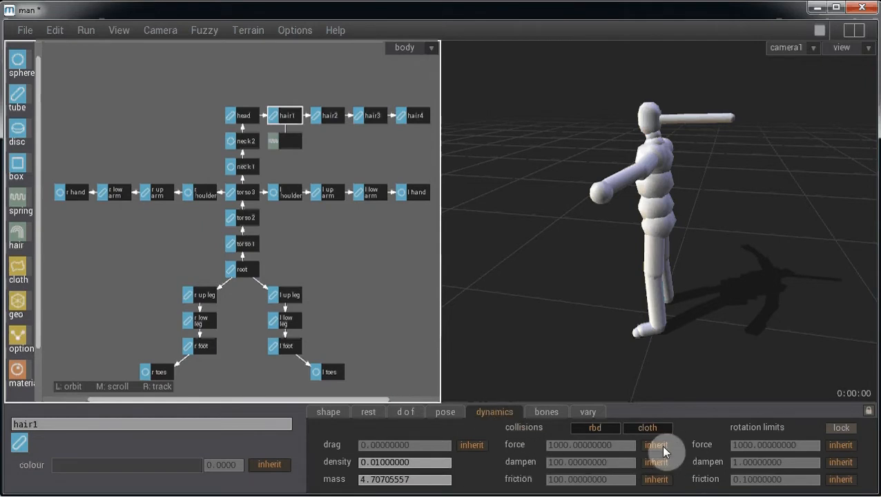
{"action": "left_click", "coordinate": [842, 447]}
{"action": "left_click_drag", "start_coordinate": [744, 449], "coordinate": [731, 448]}
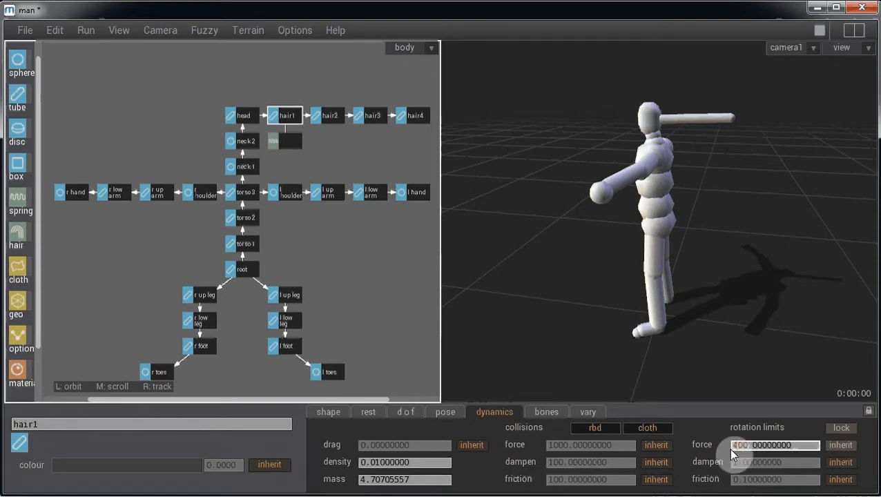
{"action": "type", "text": "400"}
{"action": "left_click", "coordinate": [760, 323]}
{"action": "key", "text": "space"}
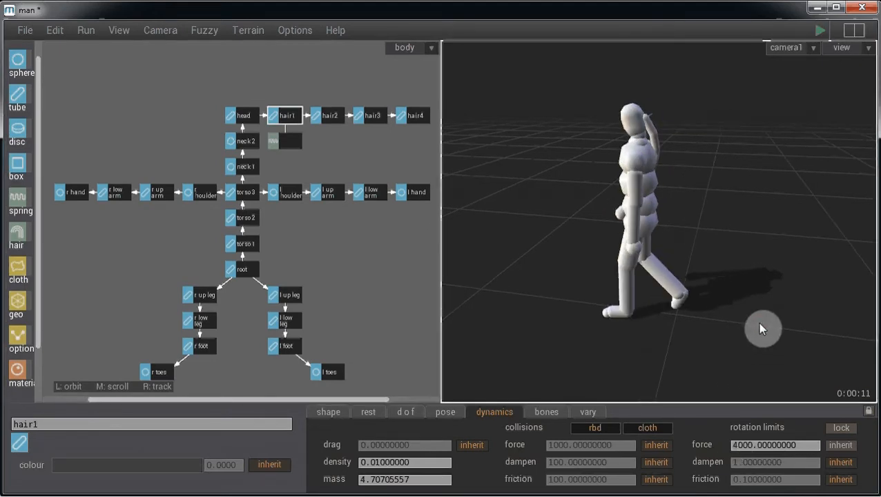
{"action": "left_click", "coordinate": [351, 290]}
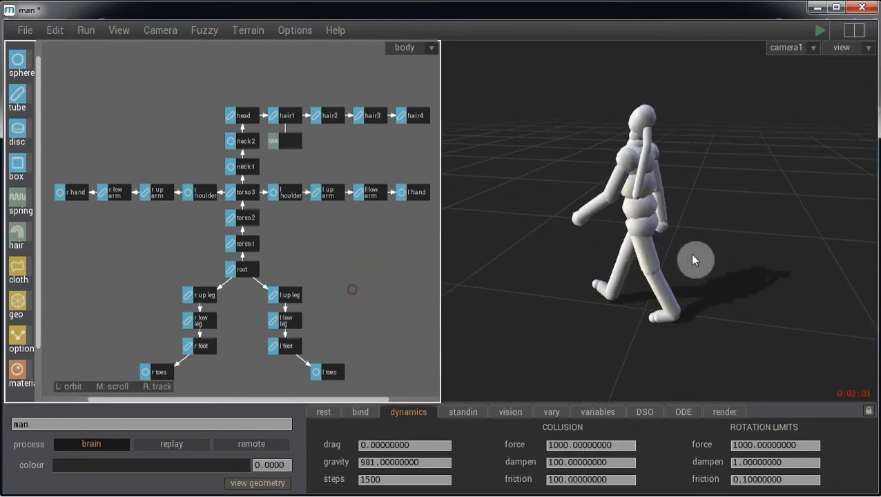